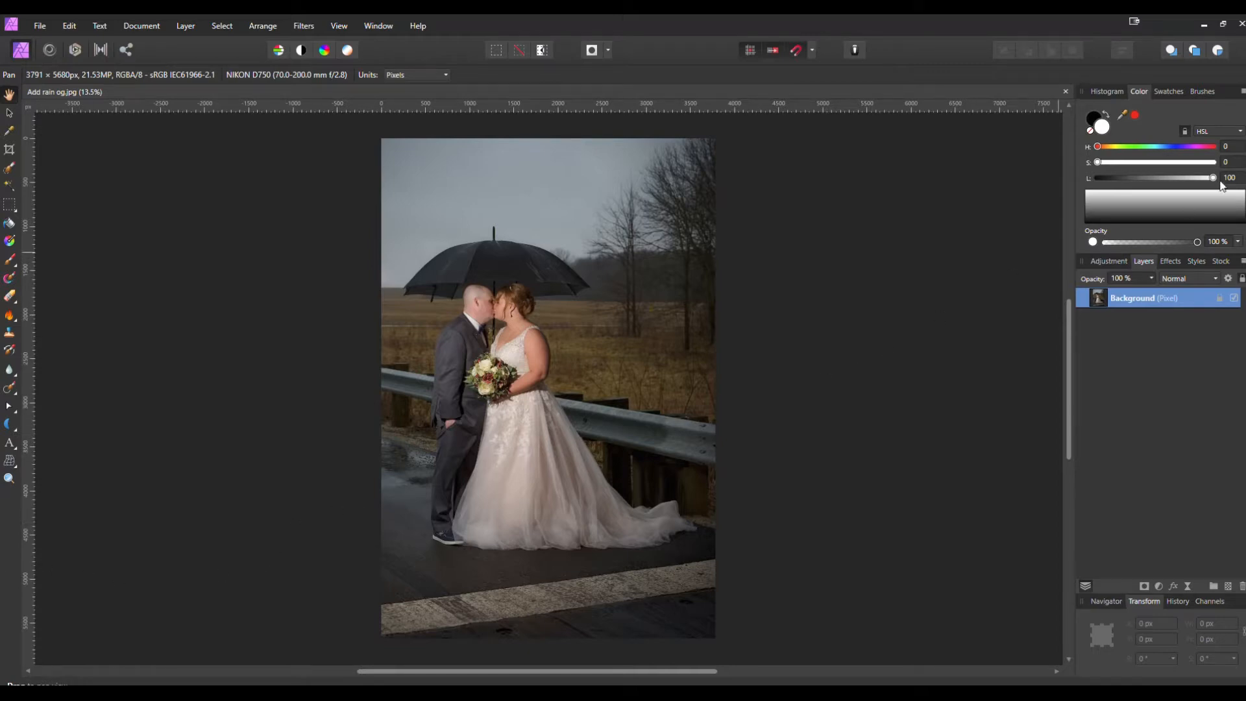
Duplicate the 1 px round brush in the Basic brush category.
left_click(1202, 91)
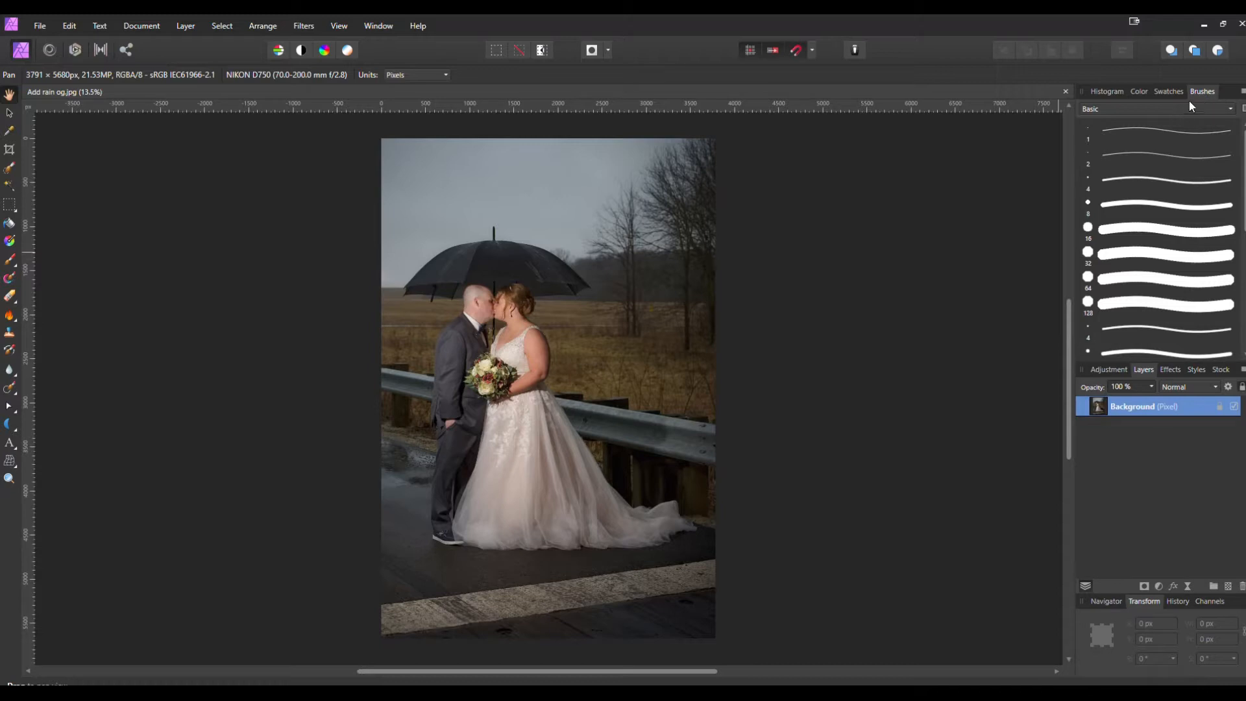
left_click(1147, 137)
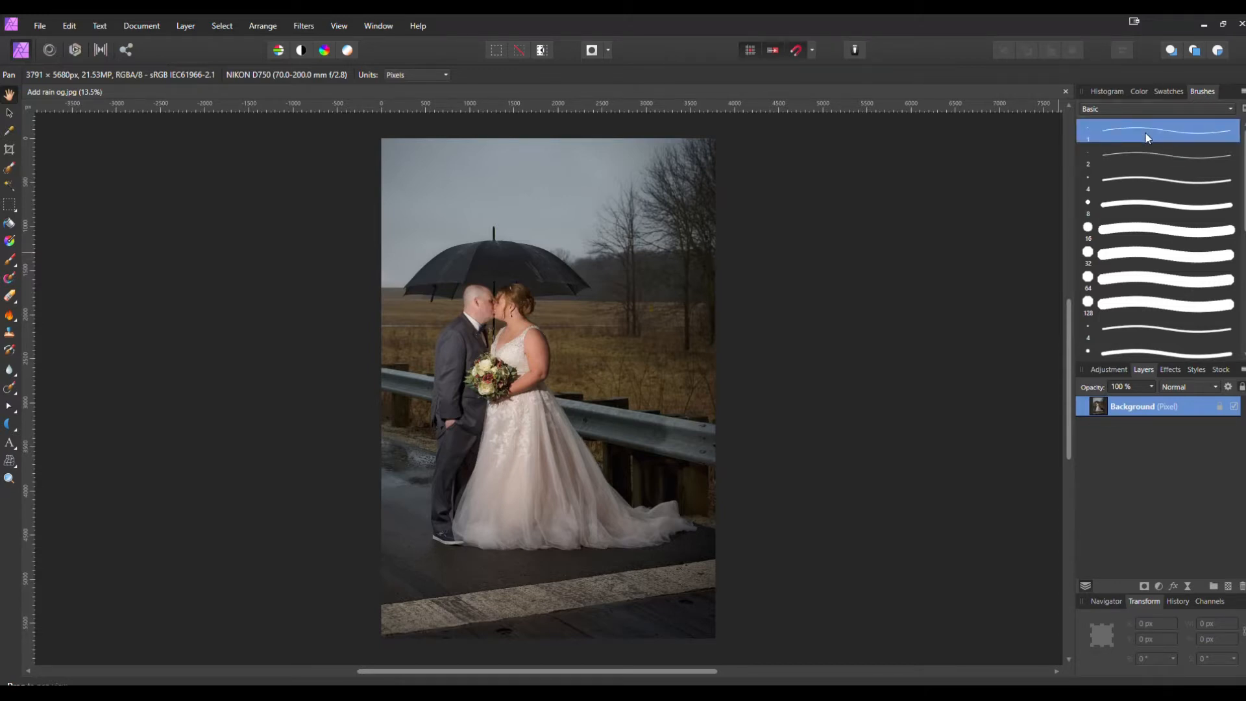
right_click(1147, 138)
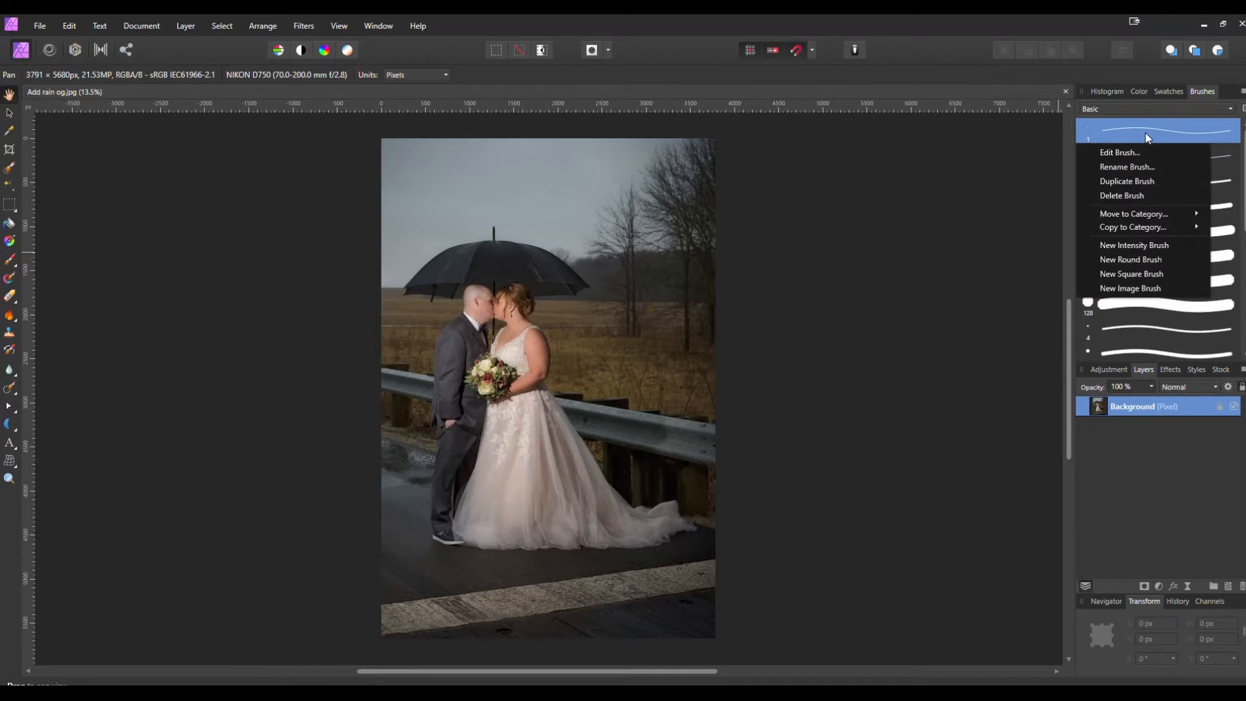
left_click(1147, 181)
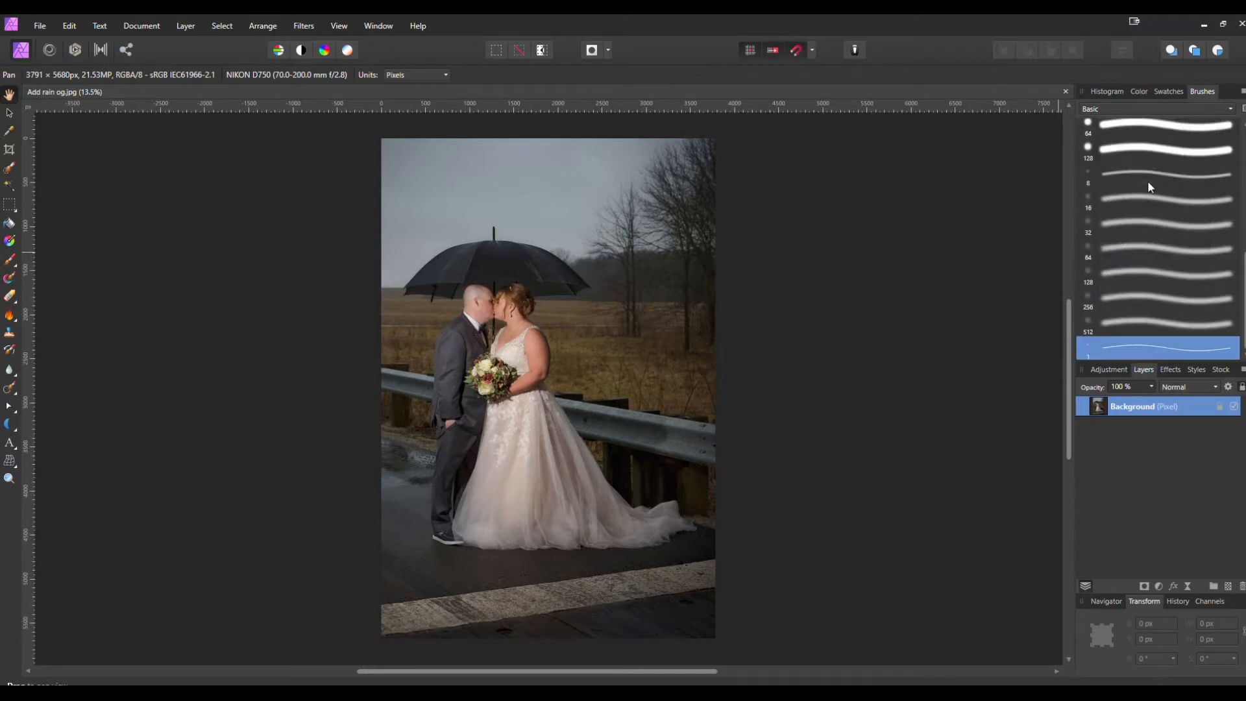
Edit the duplicated brush, setting its size to 15 px and its hardness to 7%.
double_click(1135, 351)
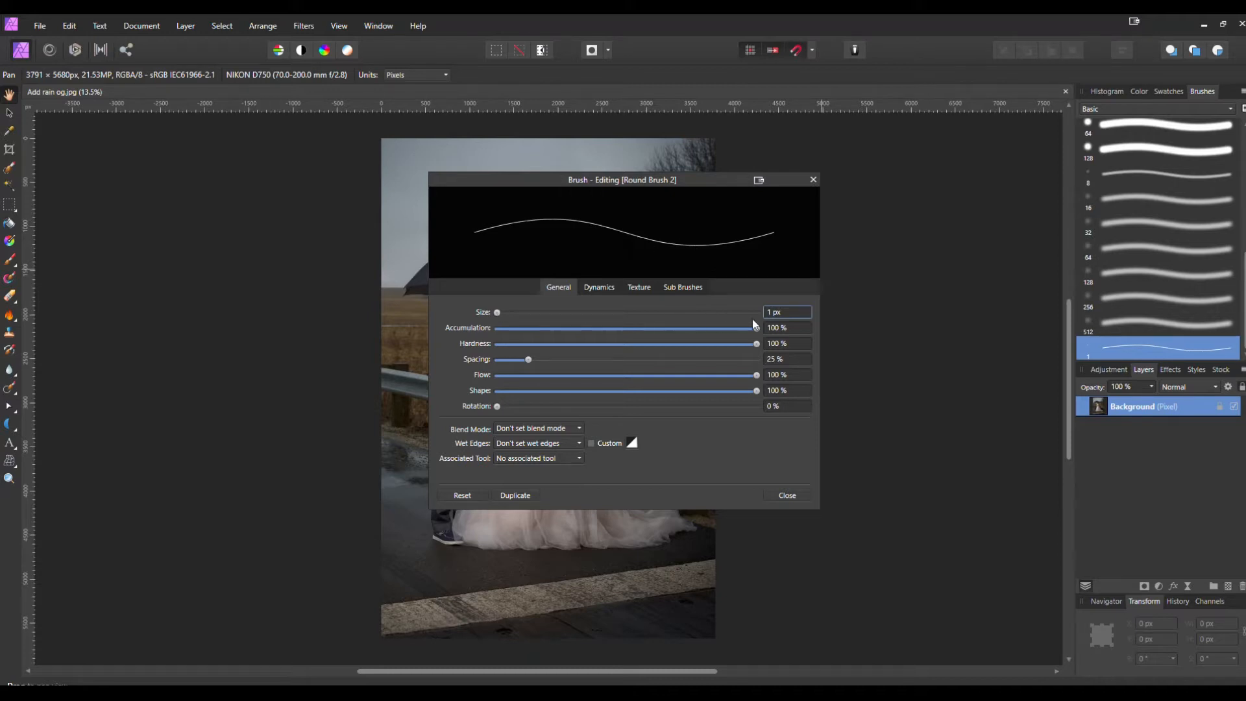
left_click(786, 312)
type("15")
key("Return")
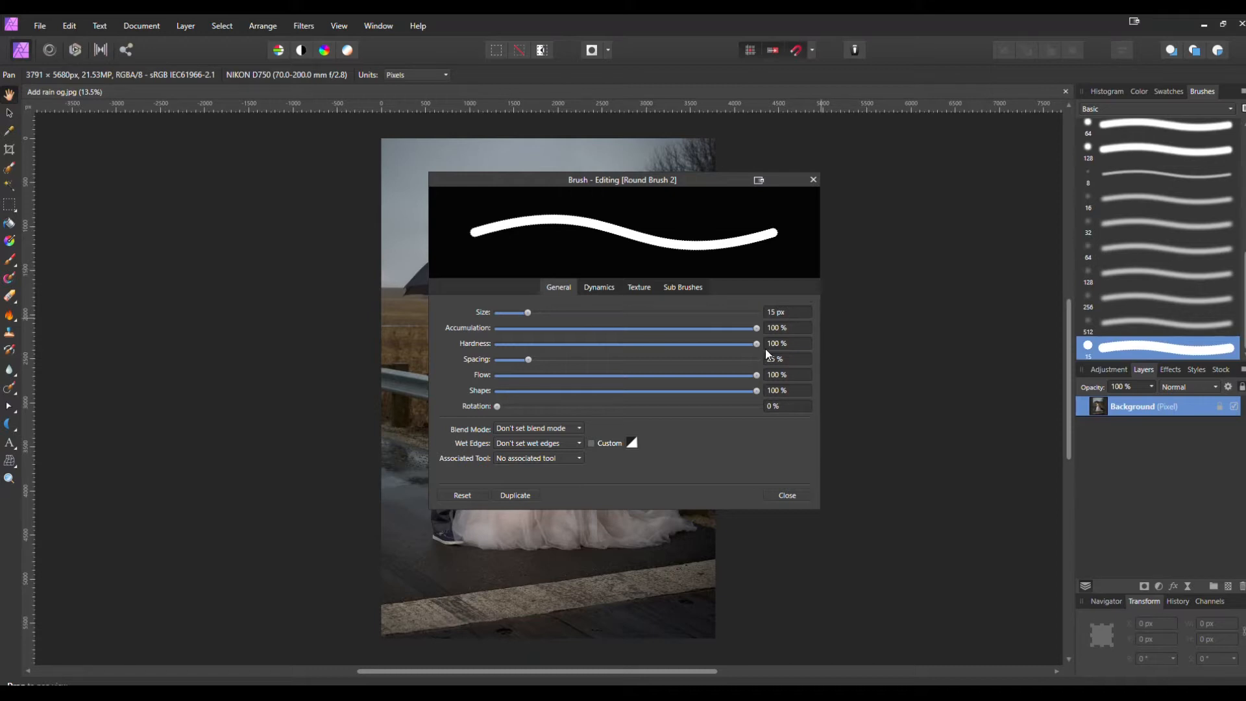
left_click(789, 343)
type("7")
key("Return")
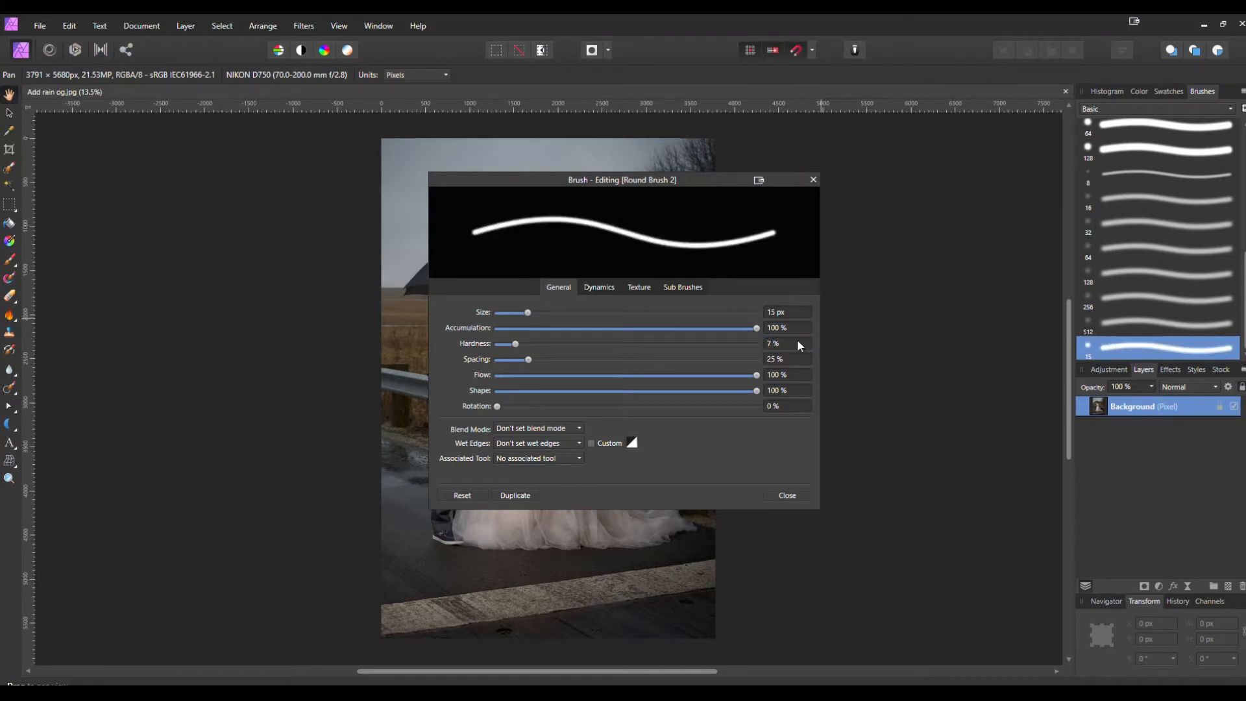
Set the duplicated brush's spacing to 100%, flow to 65% and shape to 10%.
left_click(788, 356)
type("100")
key("Return")
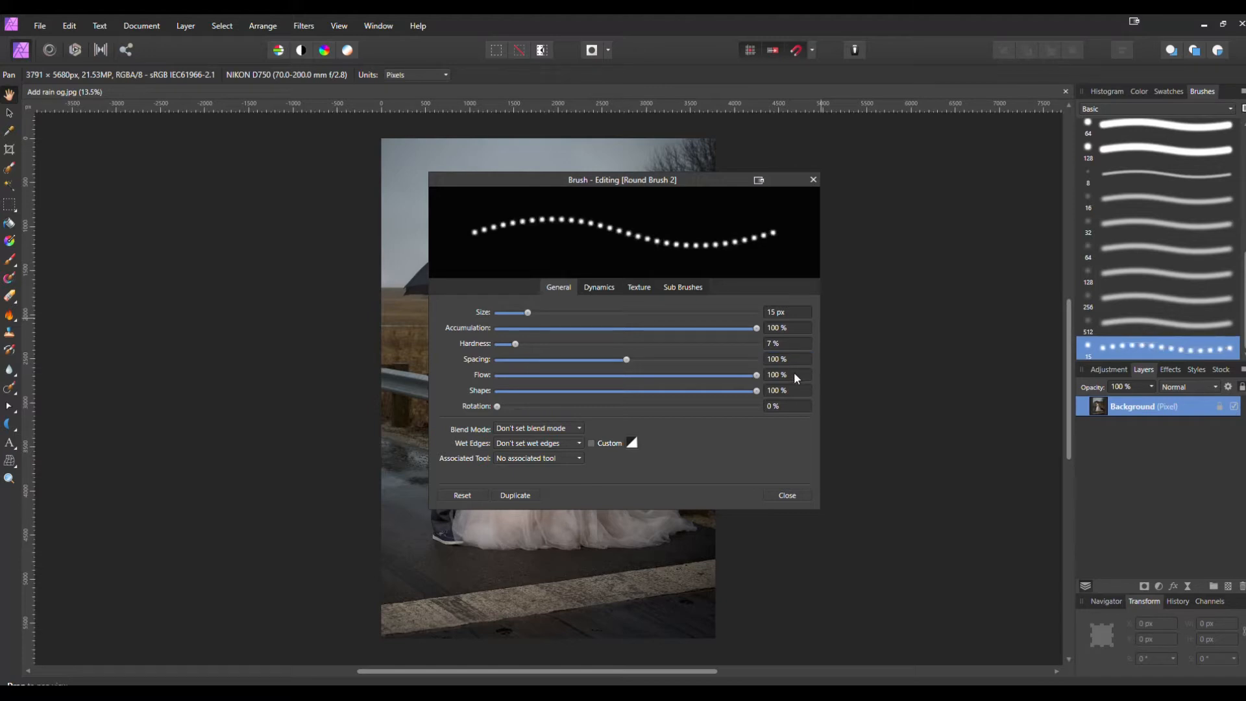
type("65")
key("Return")
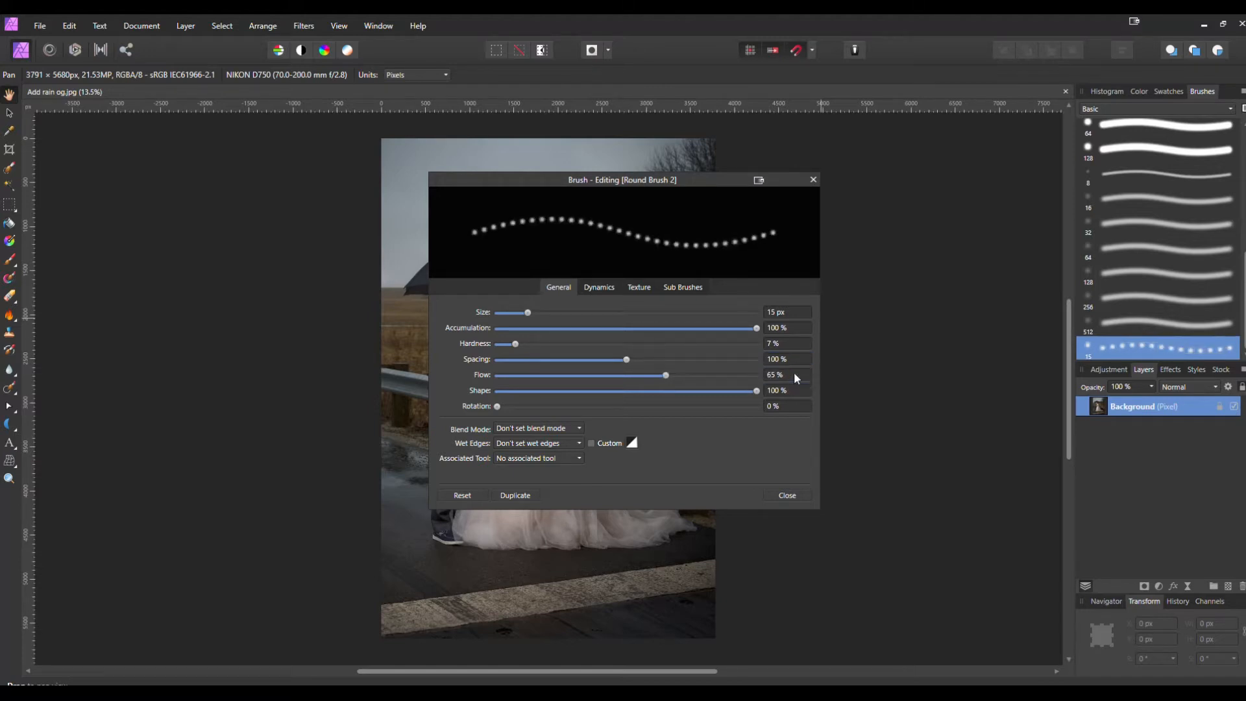
type("10")
key("Return")
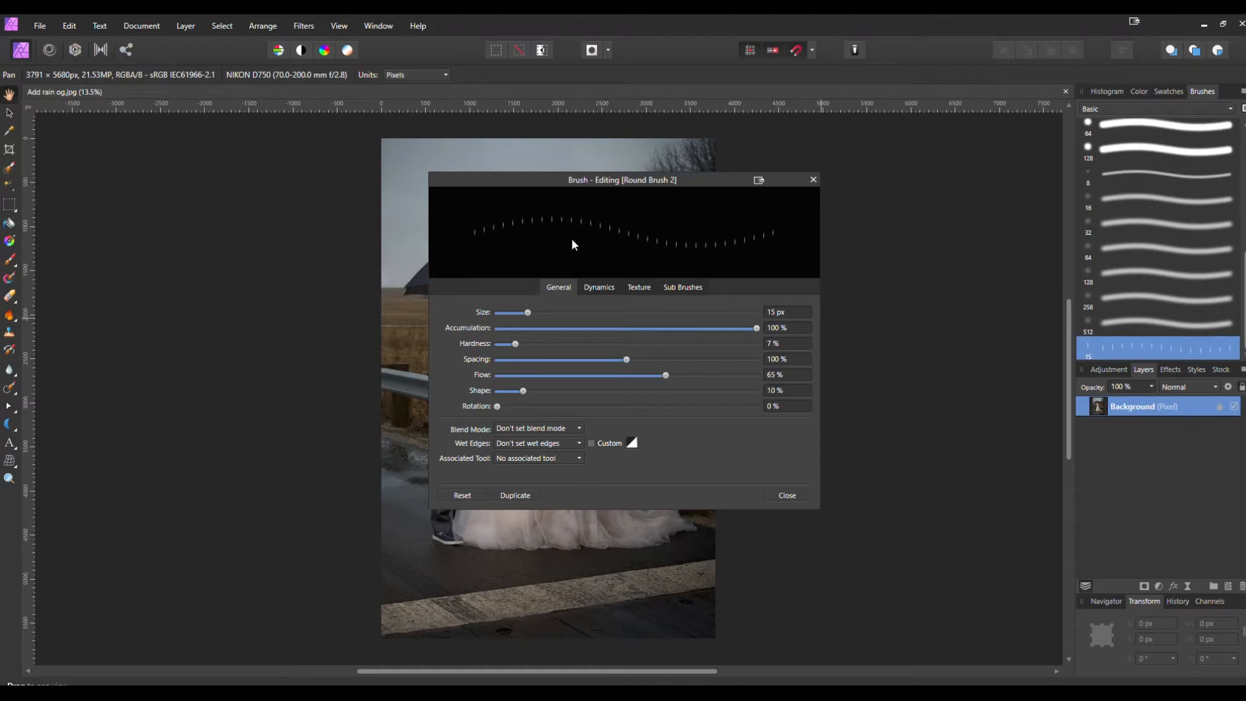
Set the brush's size, accumulation and flow jitter to 100% and Scatter Y to 400%, keeping Scatter X at 0%, and finish editing.
left_click(597, 289)
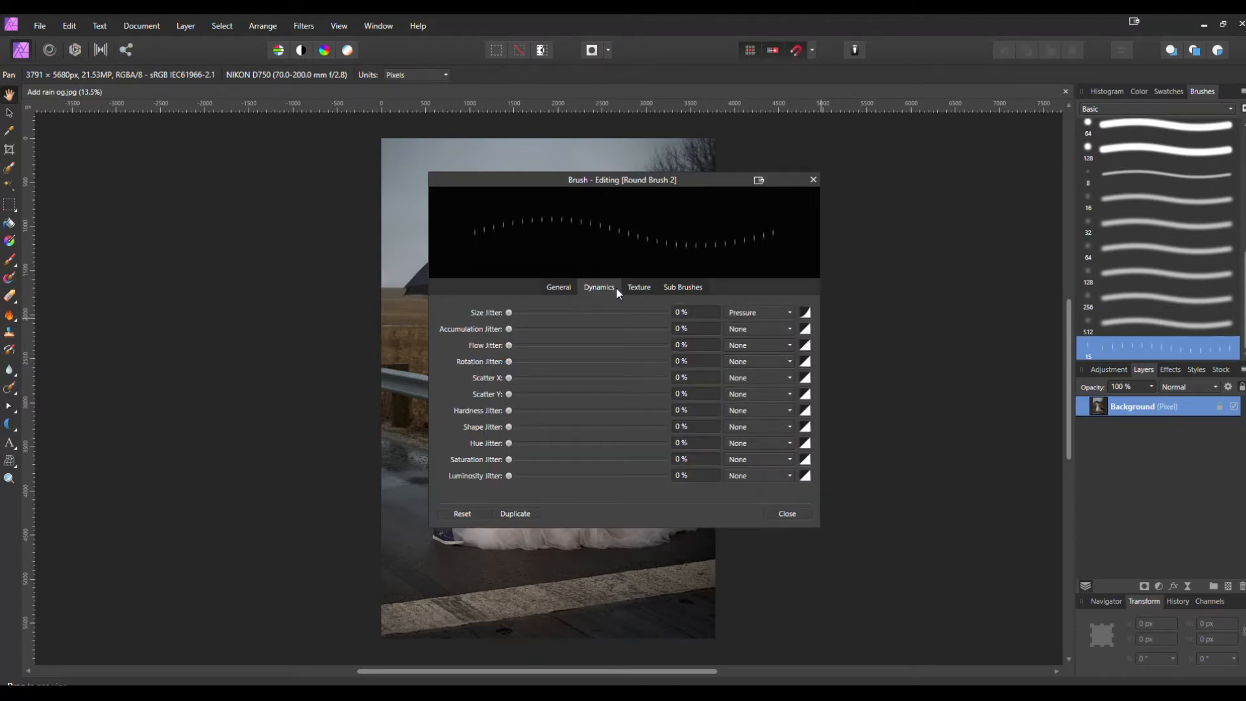
left_click_drag(509, 312, 654, 313)
left_click_drag(509, 330, 679, 349)
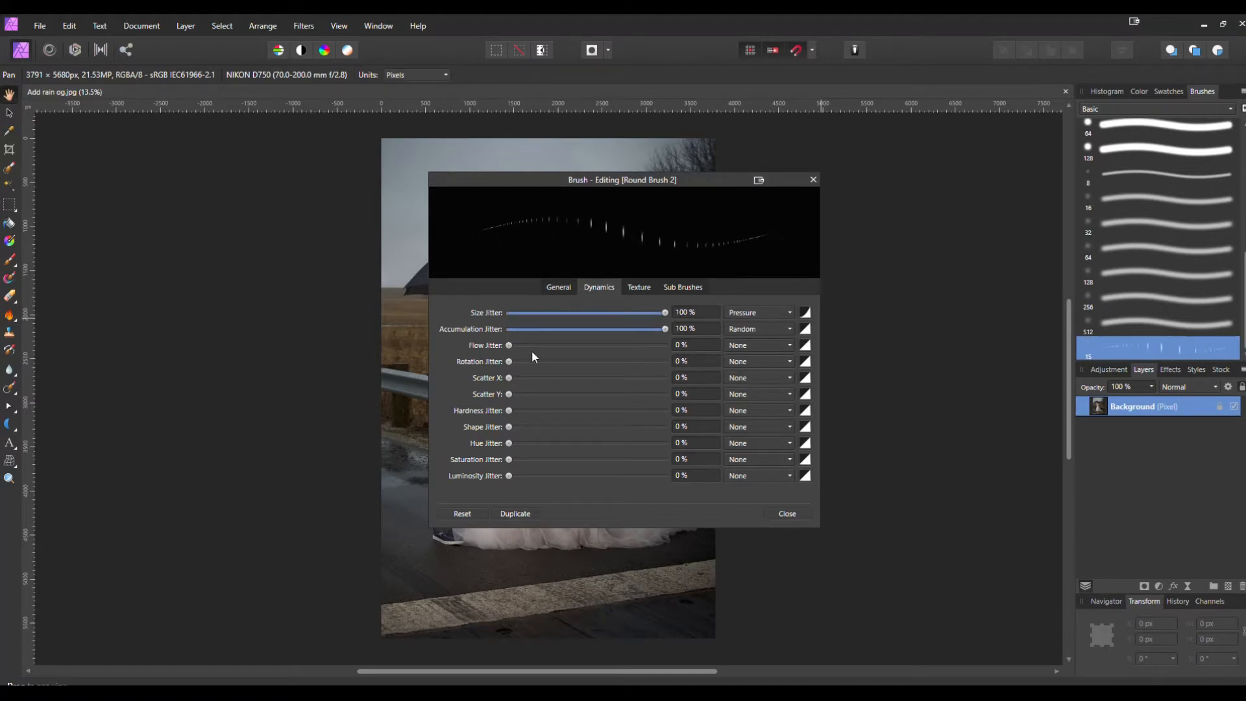
left_click_drag(512, 349, 649, 360)
left_click_drag(509, 394, 667, 394)
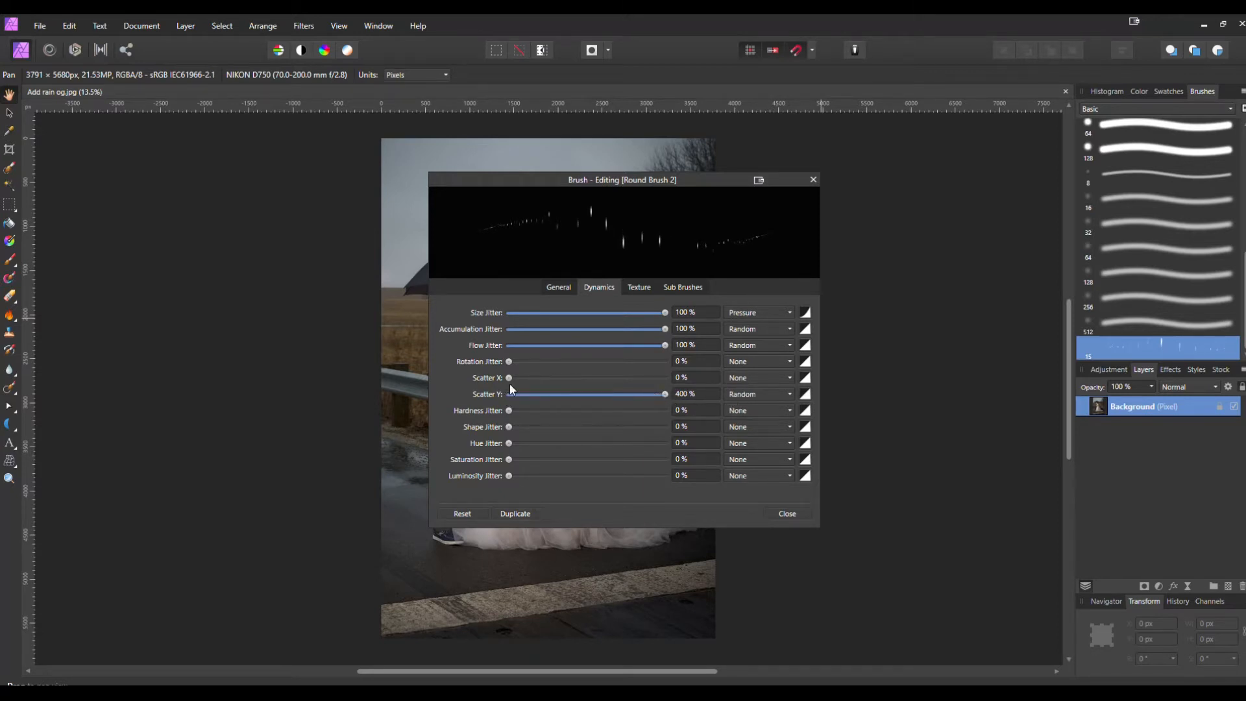
mouse_move(509, 380)
left_mouse_down()
mouse_move(682, 365)
mouse_move(528, 382)
left_mouse_up()
left_click(563, 290)
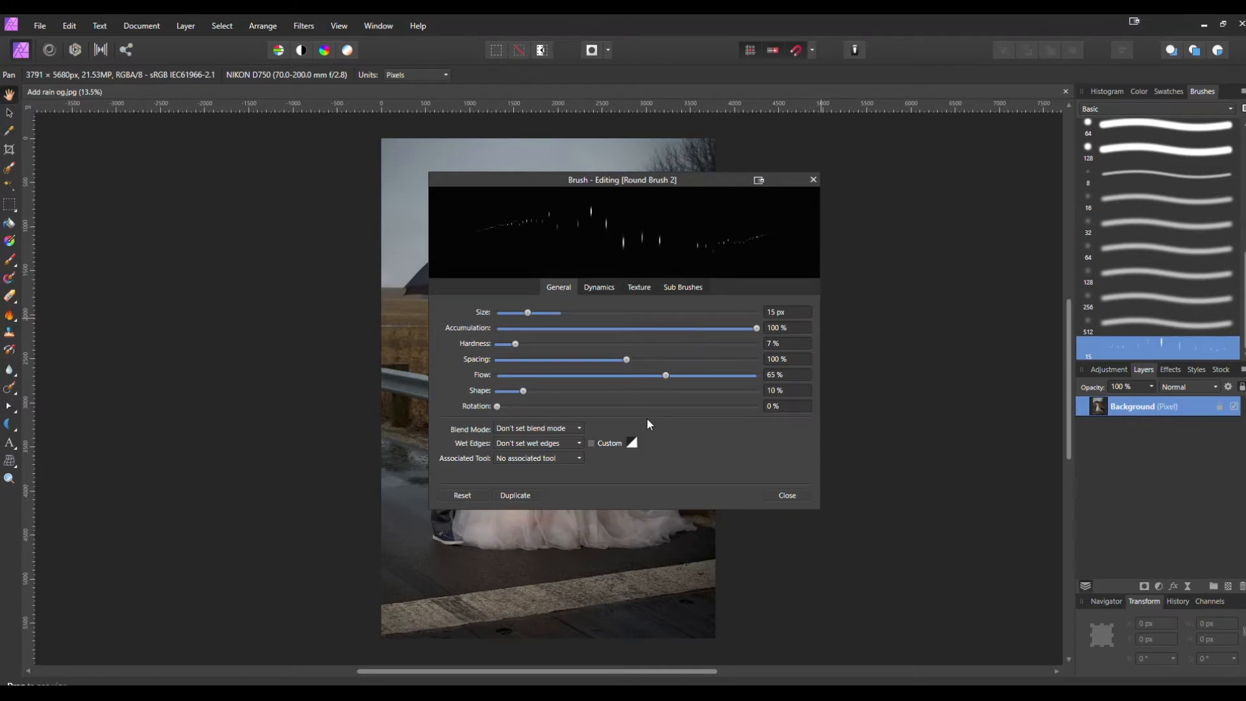
left_click(601, 288)
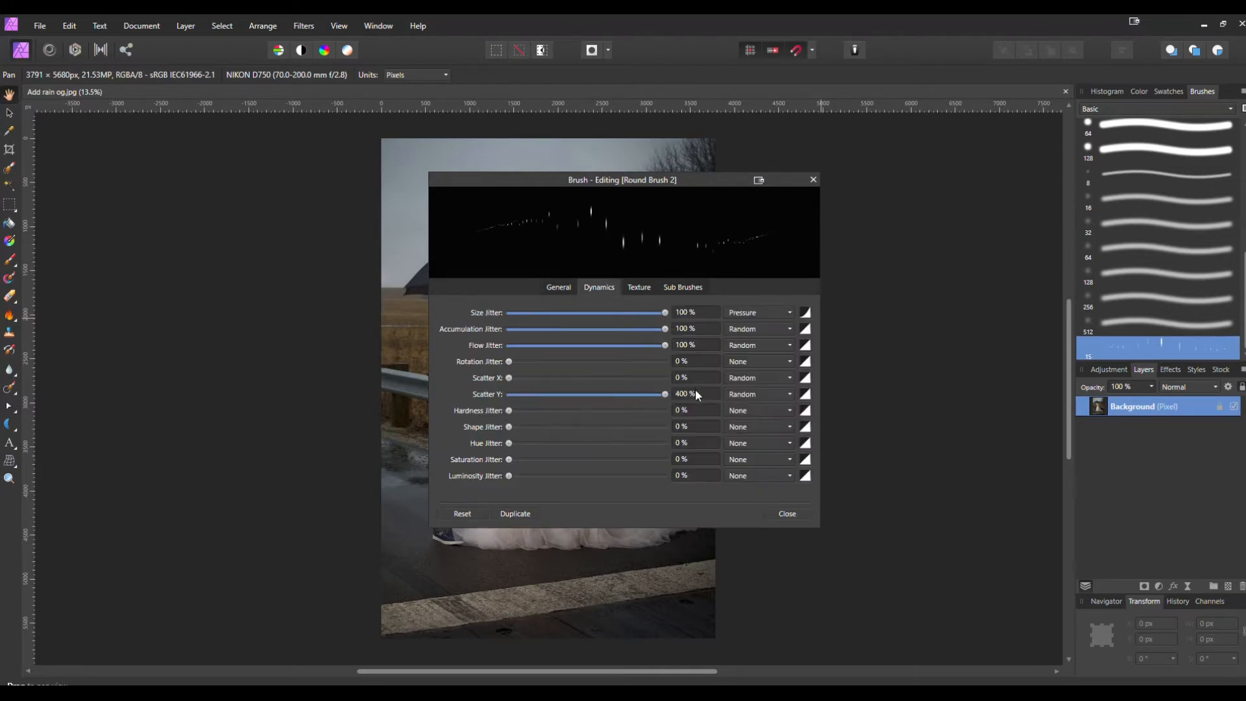
left_click(786, 513)
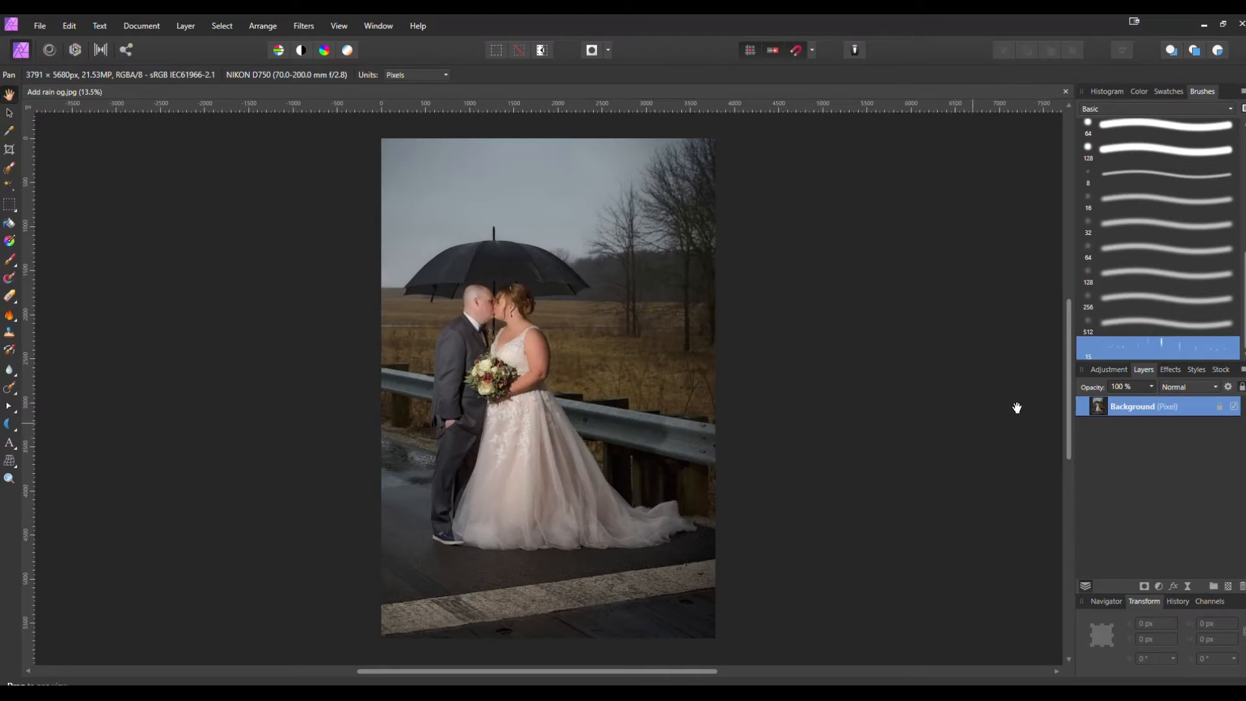
Activate the Paint Brush with white as the colour and add a new pixel layer above the background photo.
left_click(12, 261)
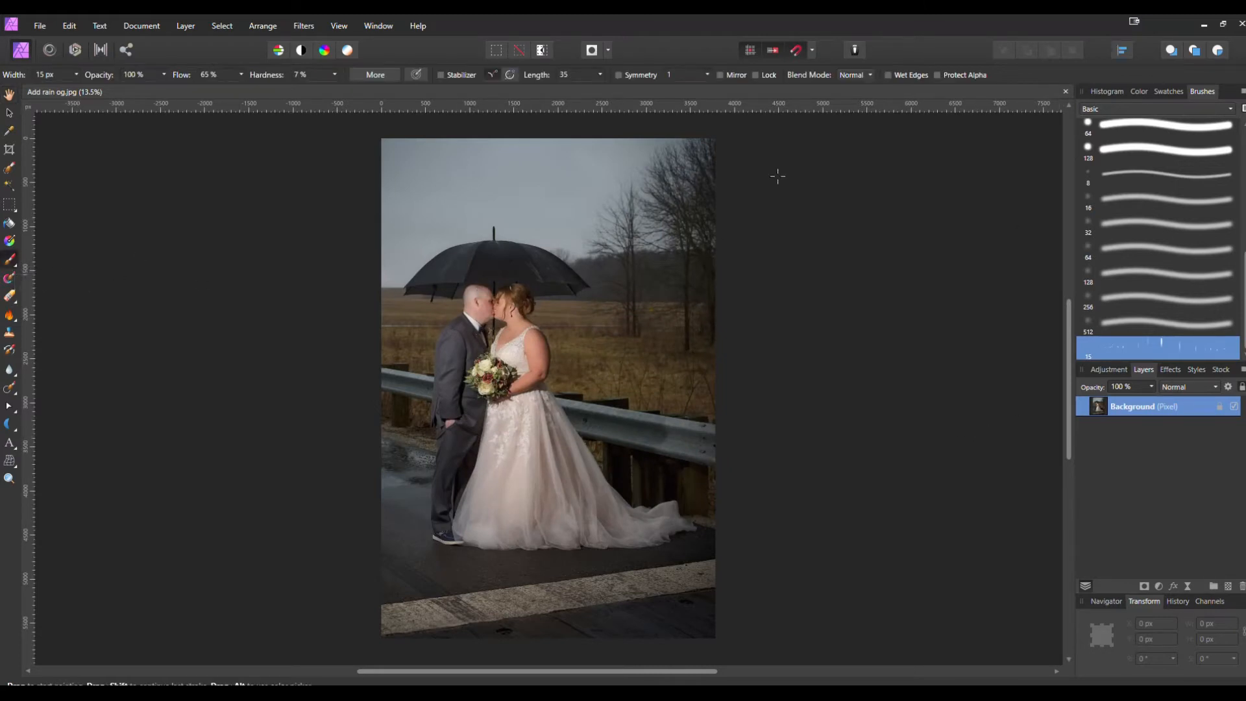
left_click(1139, 91)
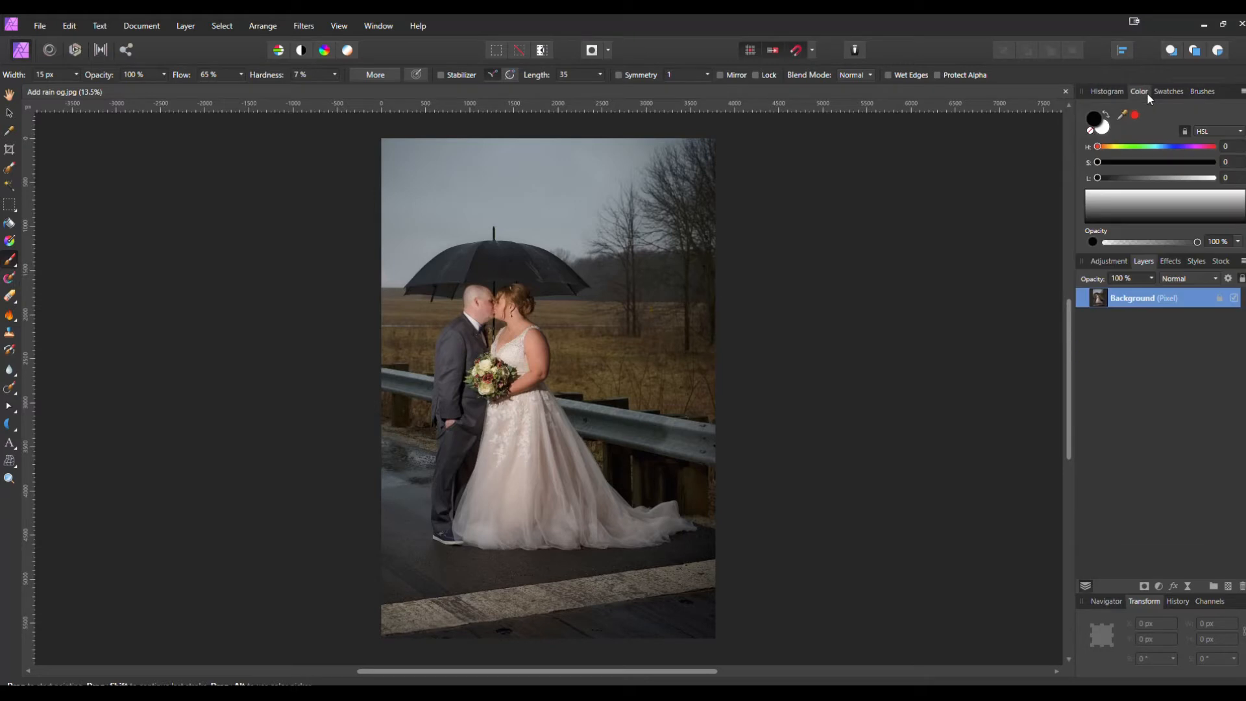
left_click(1107, 129)
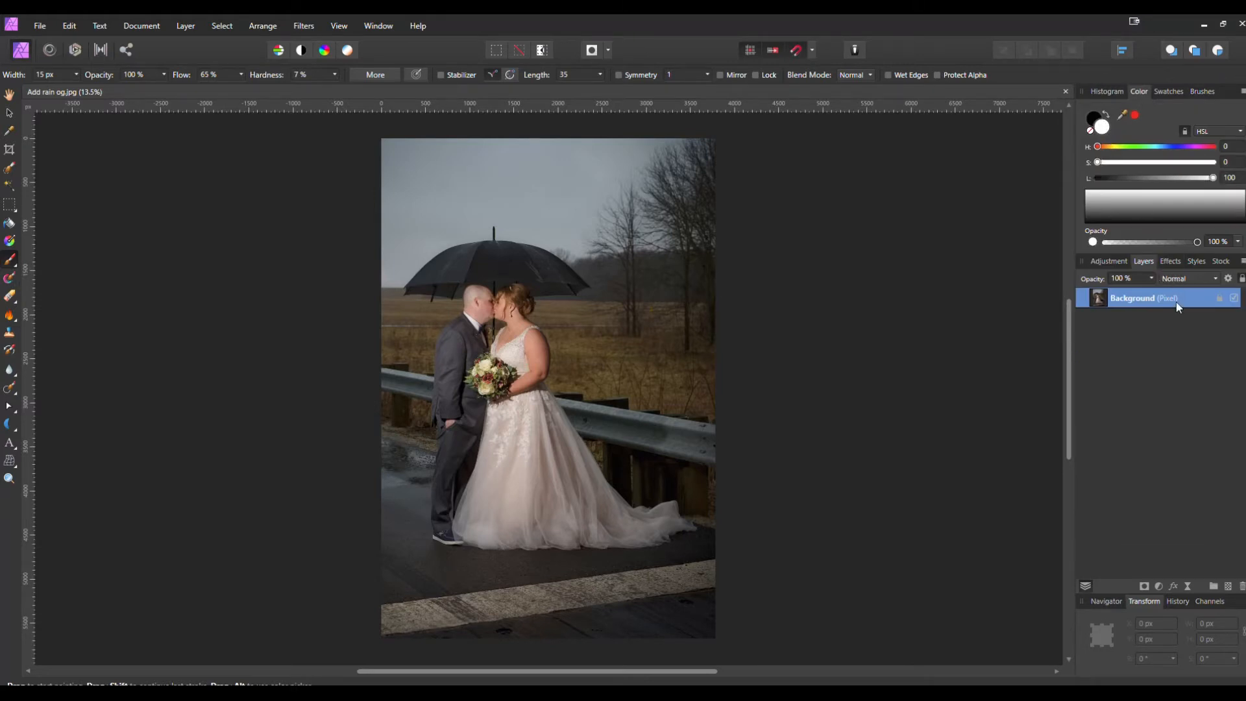
left_click(1228, 588)
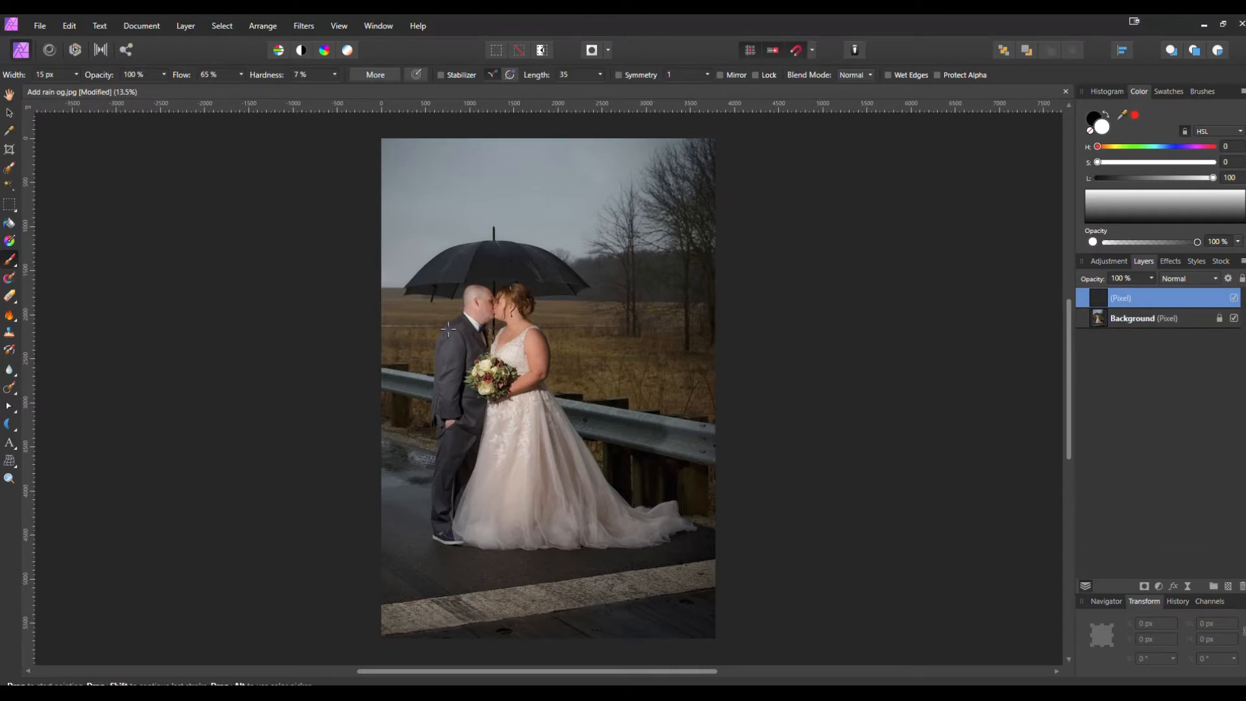
Name the new layer Large Drops and paint scattered raindrops across the whole photo with a 213.5 px brush width.
key("bracketright")
key("bracketright")
key("bracketright")
key("bracketright")
key("bracketright")
key("bracketright")
key("bracketright")
key("bracketright")
key("bracketright")
key("bracketright")
key("bracketright")
key("bracketright")
double_click(1100, 301)
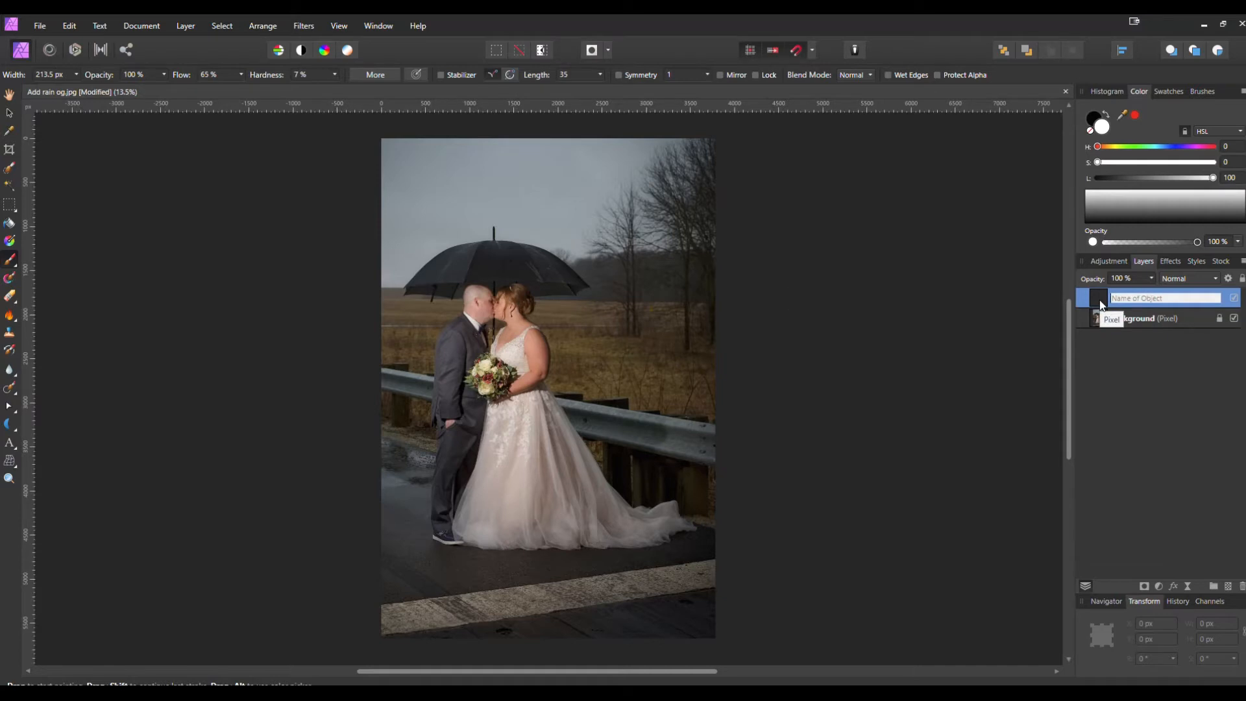
type("Large Drops")
key("Return")
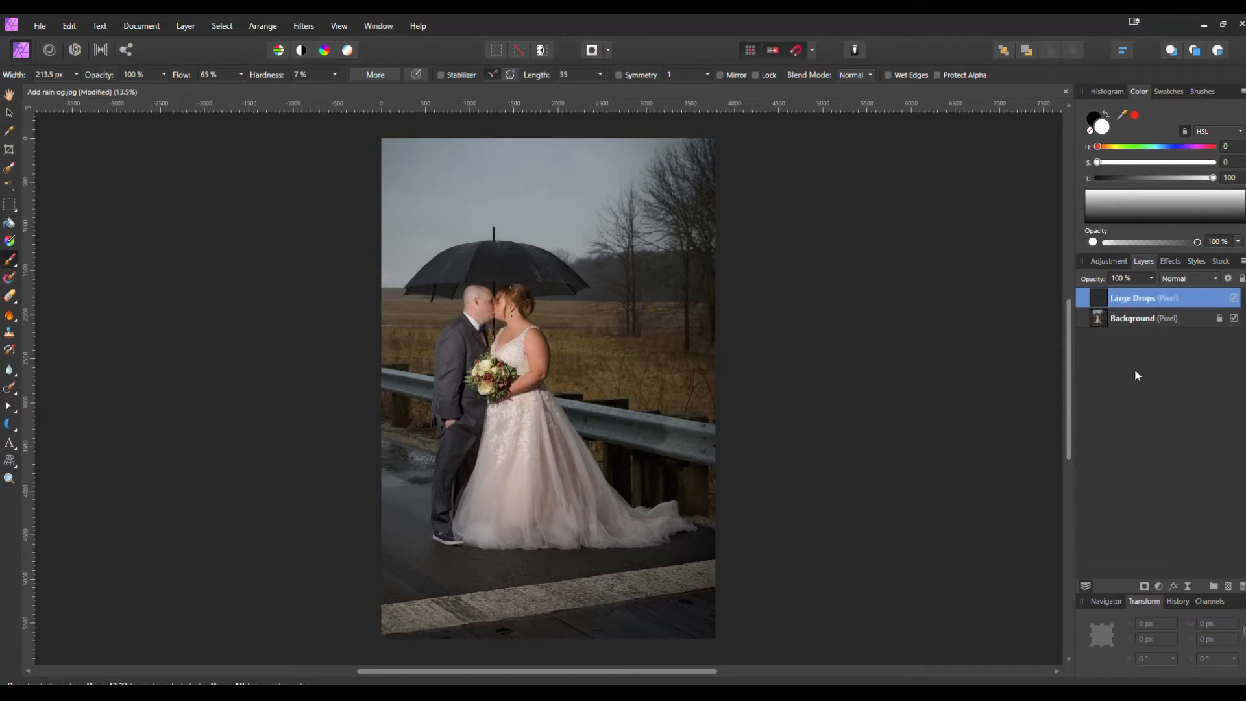
mouse_move(411, 242)
left_mouse_down()
mouse_move(706, 271)
mouse_move(427, 352)
mouse_move(394, 382)
mouse_move(688, 434)
mouse_move(560, 489)
mouse_move(412, 524)
mouse_move(517, 582)
mouse_move(758, 609)
mouse_move(745, 446)
mouse_move(467, 175)
mouse_move(369, 160)
mouse_move(664, 171)
mouse_move(812, 220)
mouse_move(479, 220)
mouse_move(504, 174)
mouse_move(669, 201)
left_mouse_up()
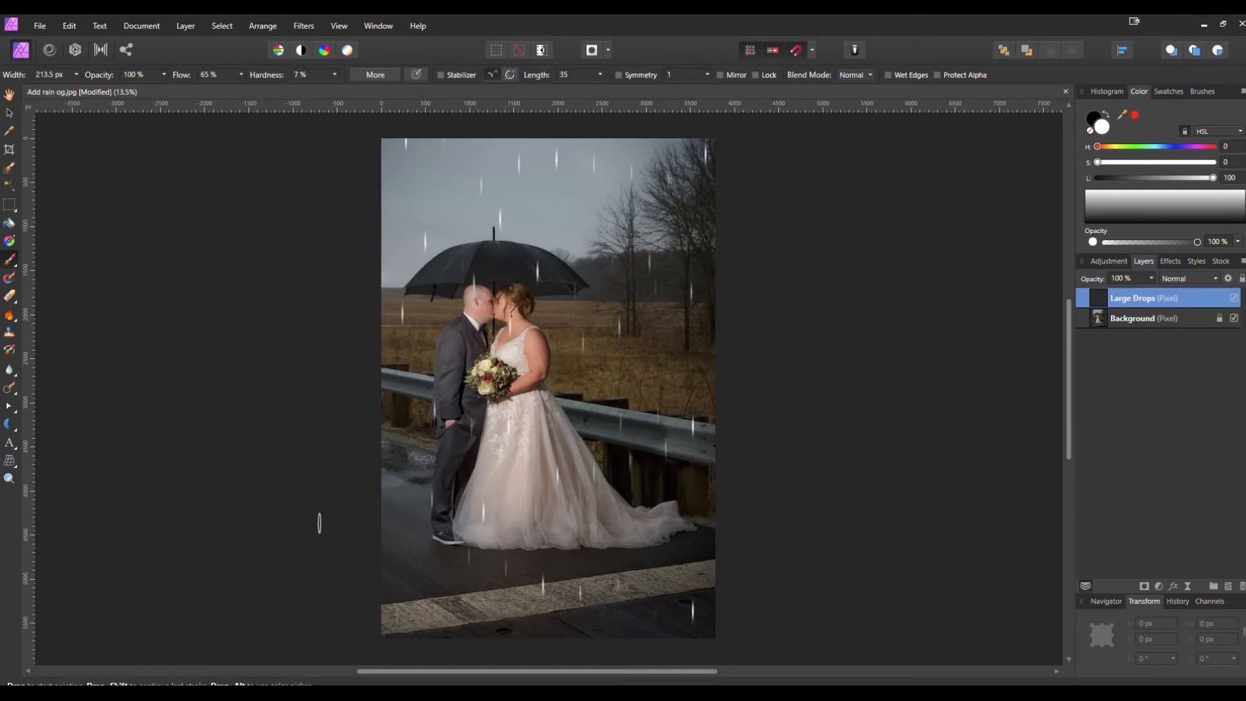
mouse_move(412, 367)
left_mouse_down()
mouse_move(379, 538)
mouse_move(458, 592)
left_mouse_up()
Add another pixel layer above Large Drops and name it MEd drops.
left_click(1228, 586)
double_click(1133, 298)
type("MEd drops")
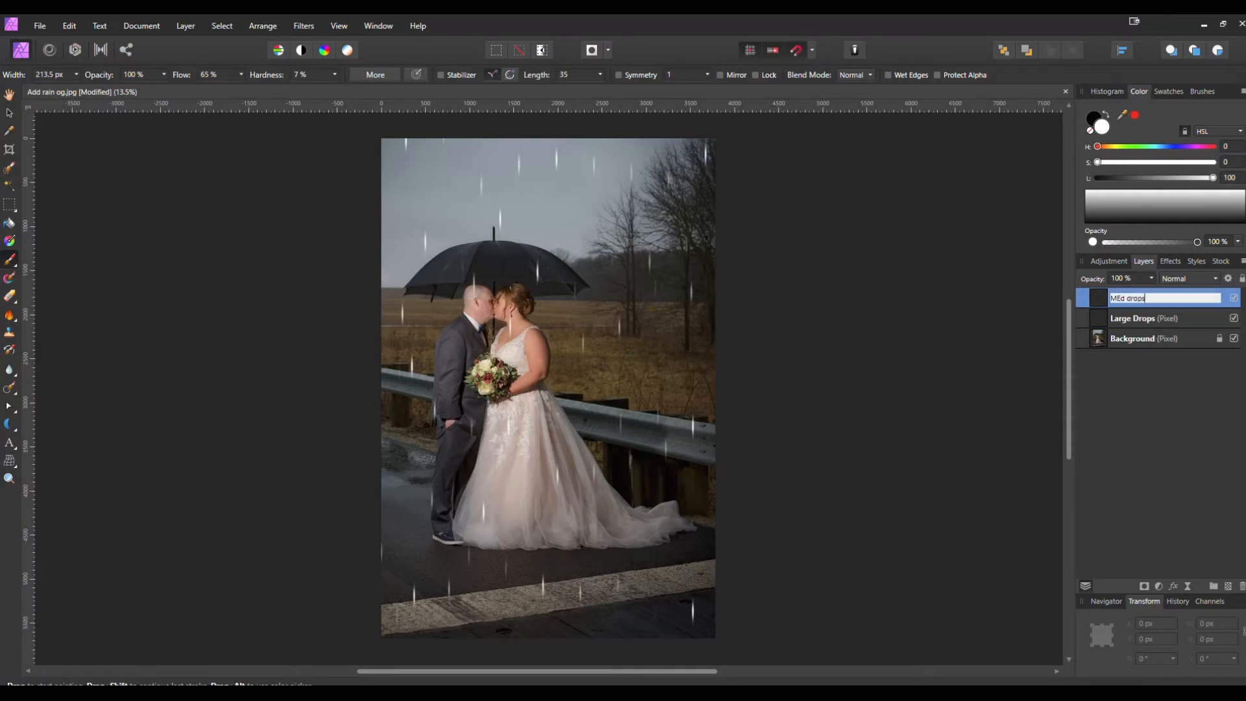
key("Return")
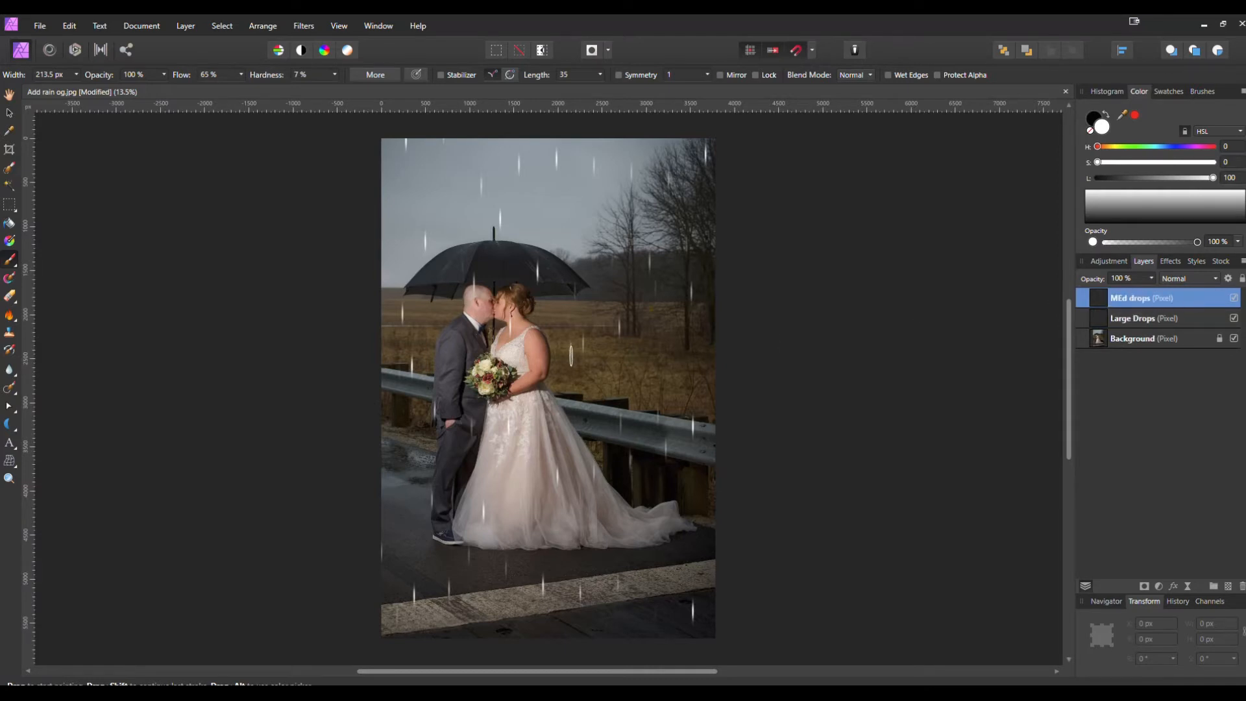
Paint medium raindrops across the whole photo on the MEd drops layer with a 111.4 px brush width.
key("bracketleft")
key("bracketleft")
key("bracketleft")
mouse_move(379, 255)
left_mouse_down()
mouse_move(668, 314)
mouse_move(585, 370)
mouse_move(402, 444)
mouse_move(795, 542)
left_mouse_up()
Add a third pixel layer above MEd drops and name it Small drops.
left_click(1228, 586)
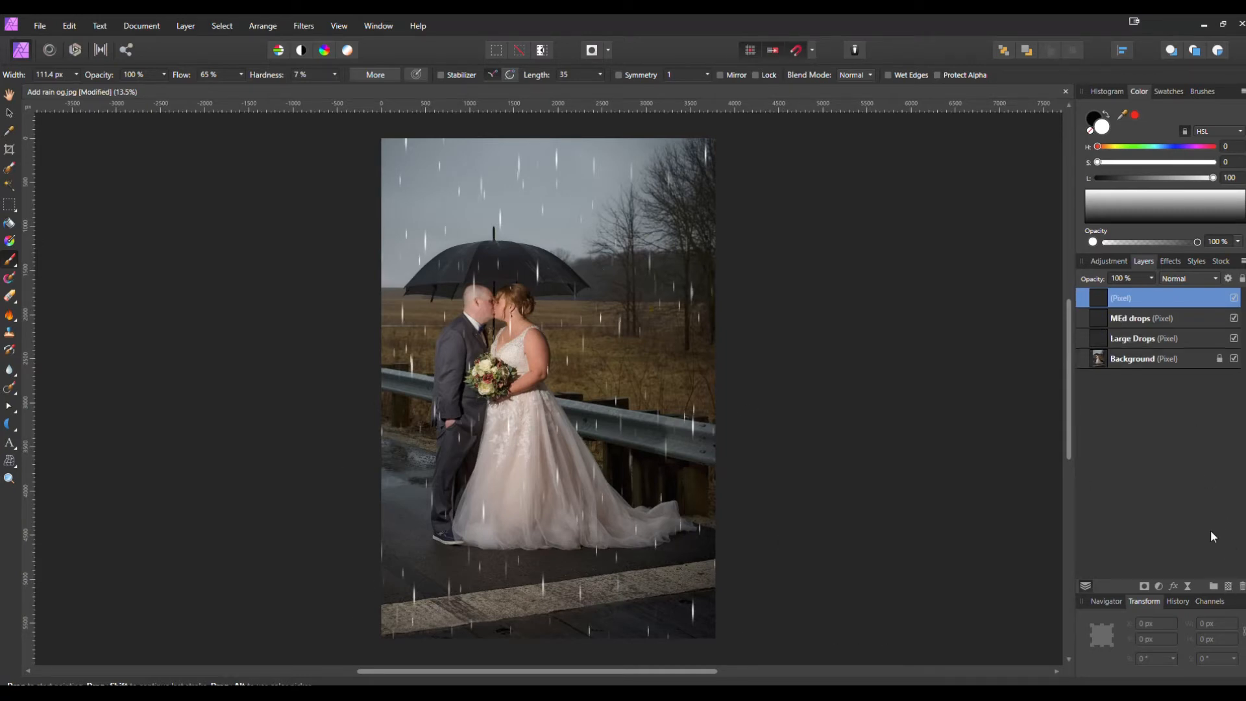
double_click(1136, 298)
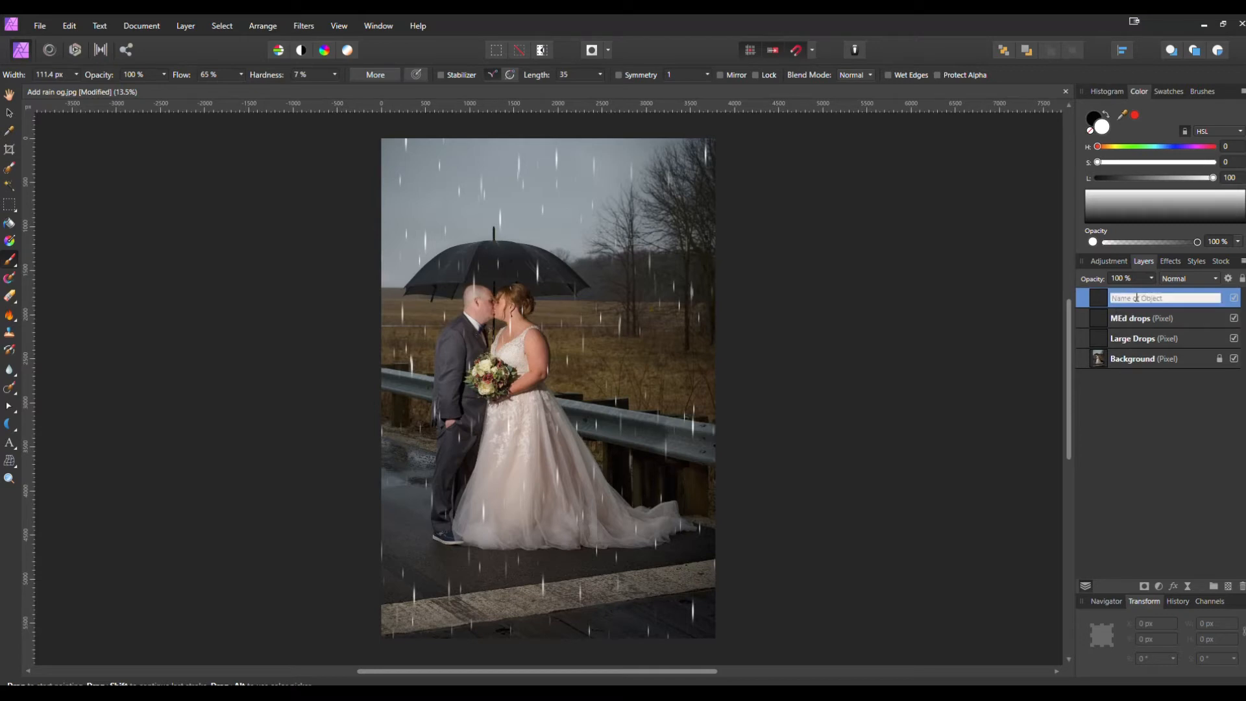
type("Small drops")
key("Return")
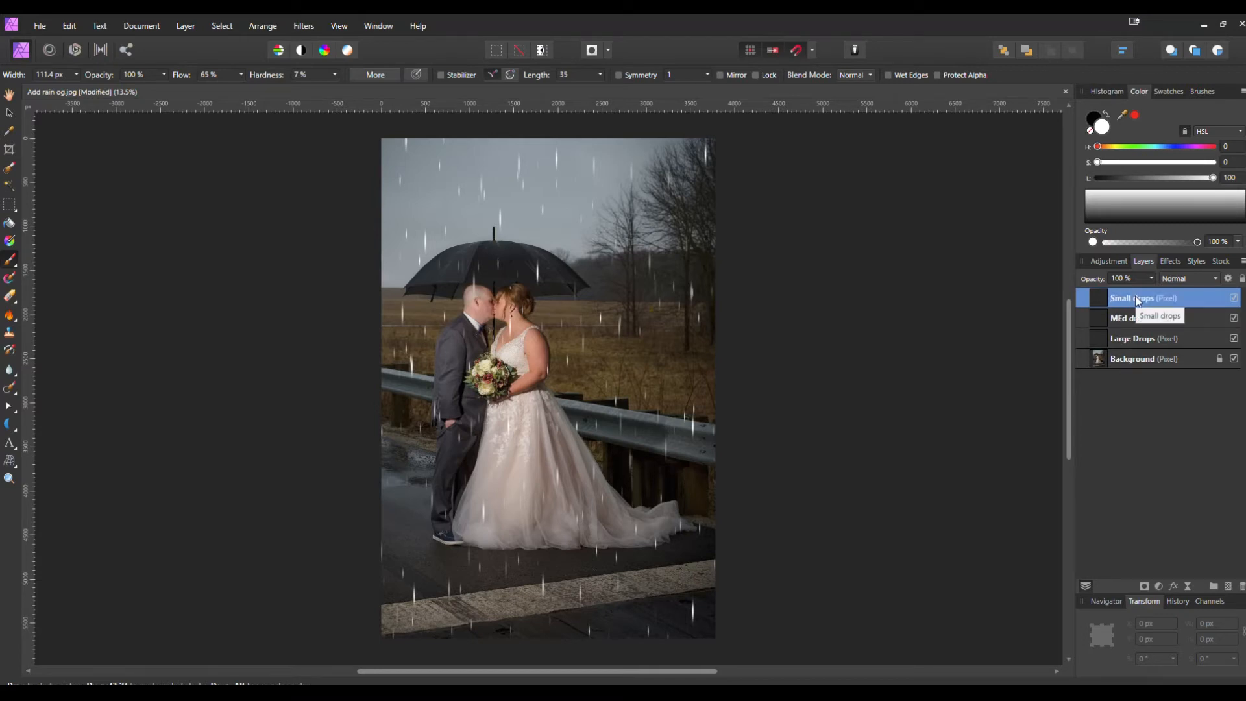
Paint fine raindrops across the whole photo on the Small drops layer with a 35.7 px brush width.
key("bracketleft")
key("bracketleft")
key("bracketleft")
key("bracketleft")
key("bracketleft")
key("bracketleft")
key("bracketleft")
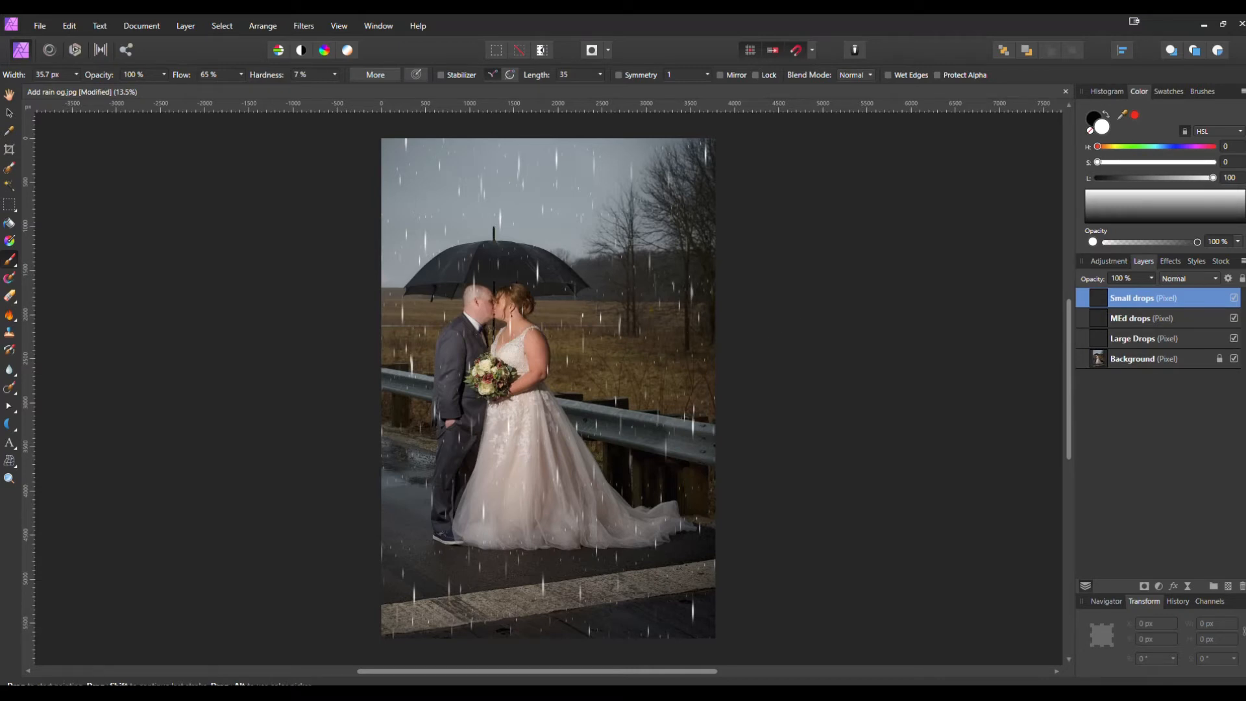
Erase the large raindrops over the groom's head and the bride's neck on the Large Drops layer.
left_click(10, 296)
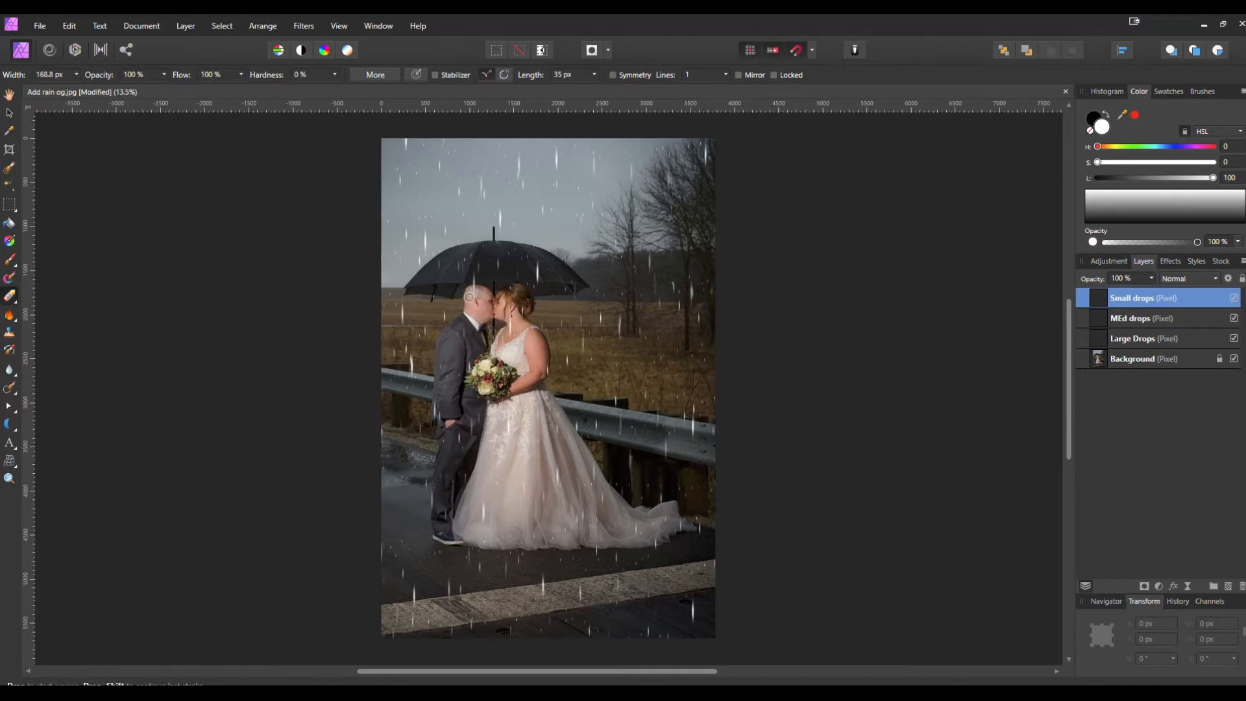
scroll(469, 298, "up", 3)
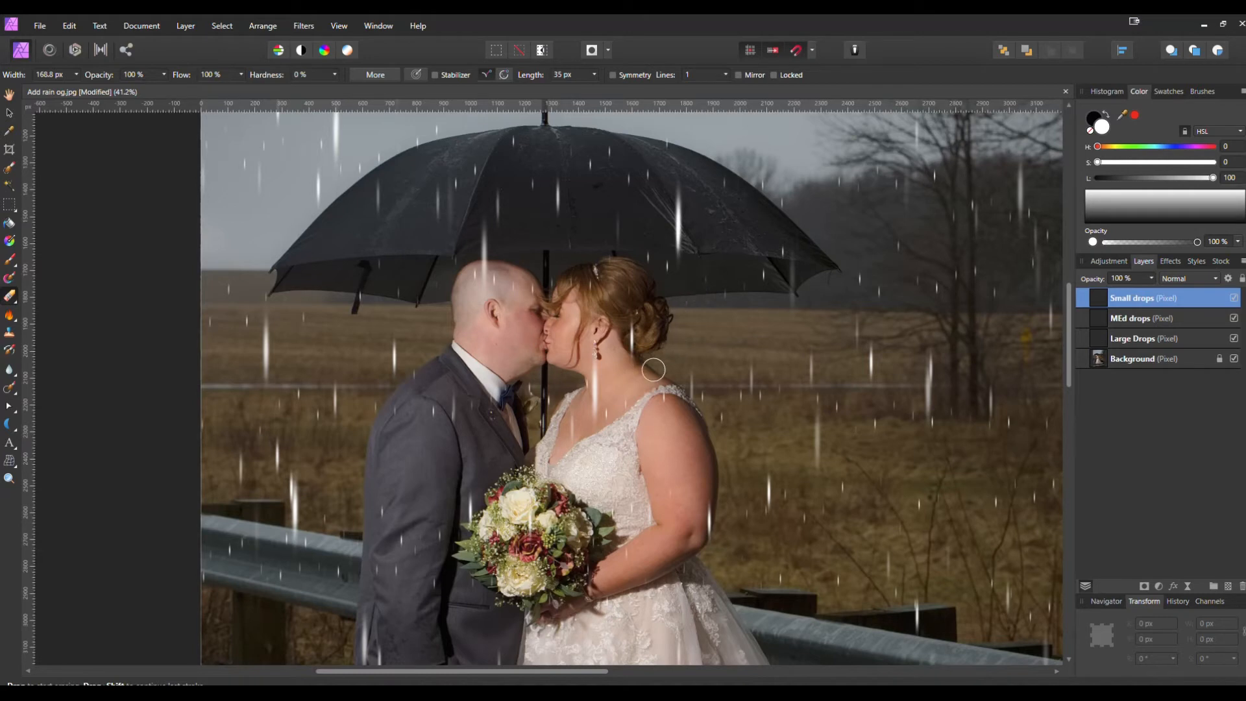
left_click_drag(845, 511, 753, 436)
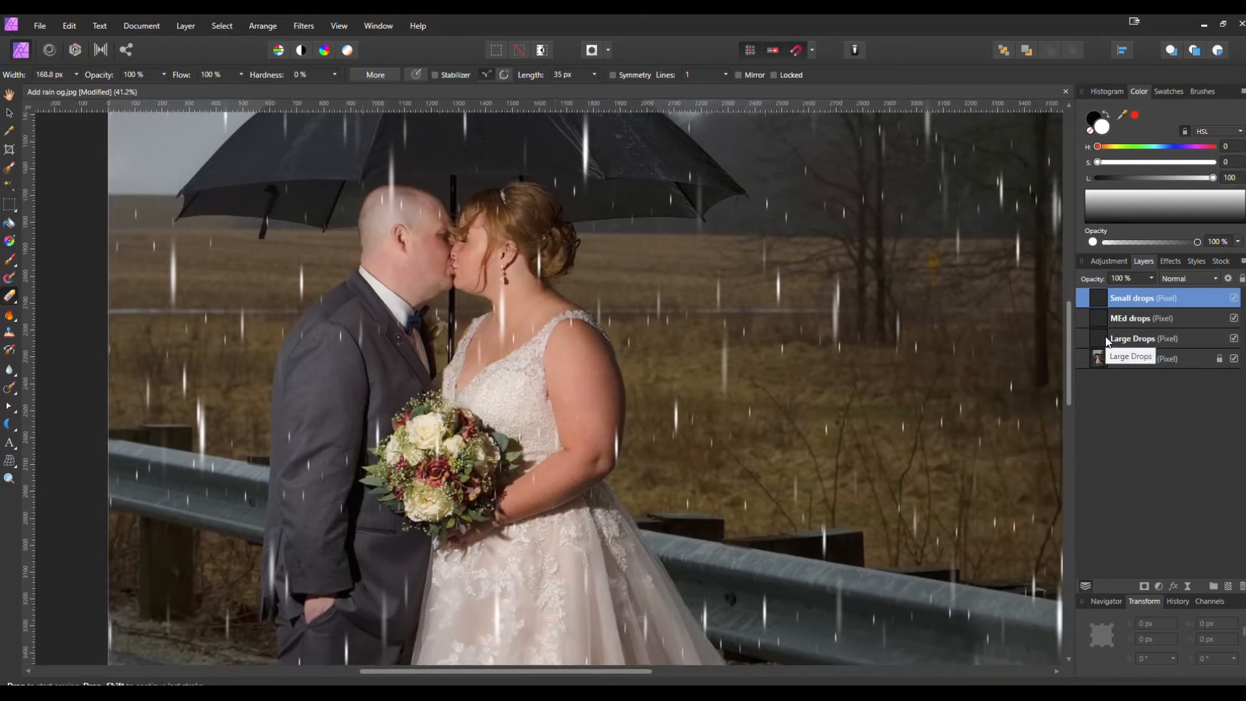
left_click(1108, 342)
left_click_drag(388, 146, 390, 220)
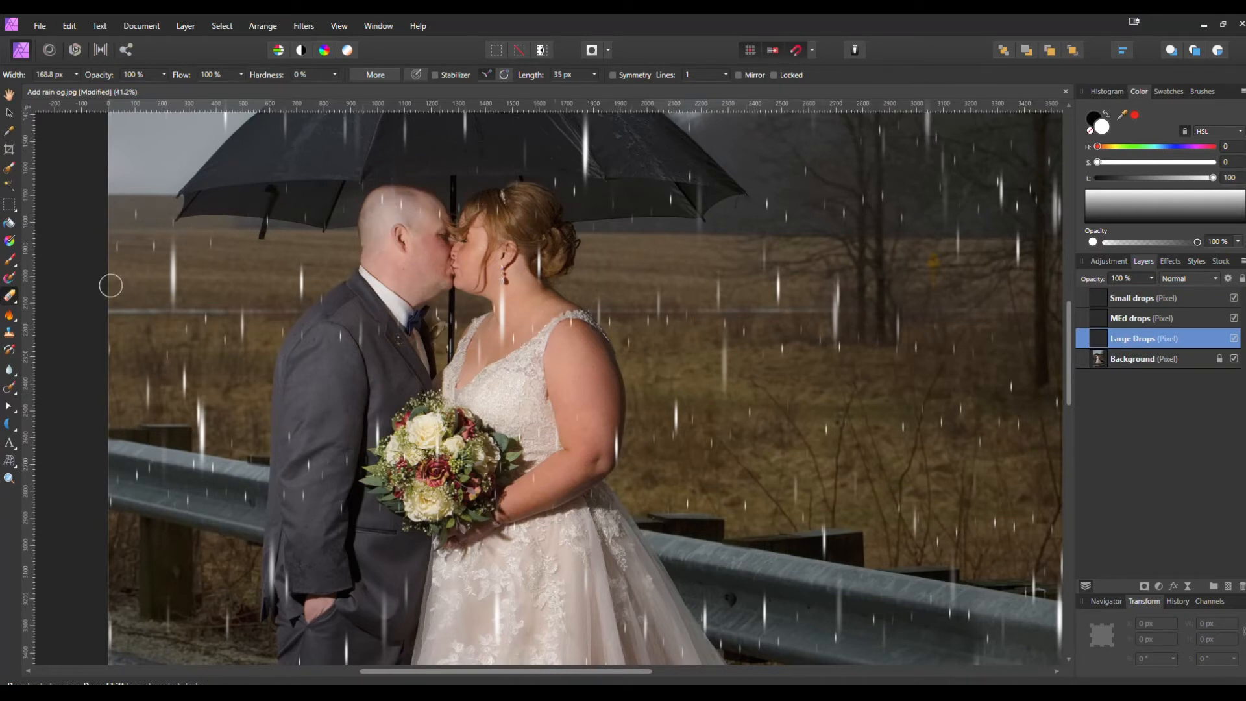
left_click_drag(504, 286, 506, 383)
Erase the bright large raindrop crossing the guardrail near the photo's right edge on the Large Drops layer.
scroll(639, 341, "down", 3)
left_click_drag(639, 336, 592, 208)
left_click_drag(658, 488, 543, 470)
scroll(729, 357, "up", 4)
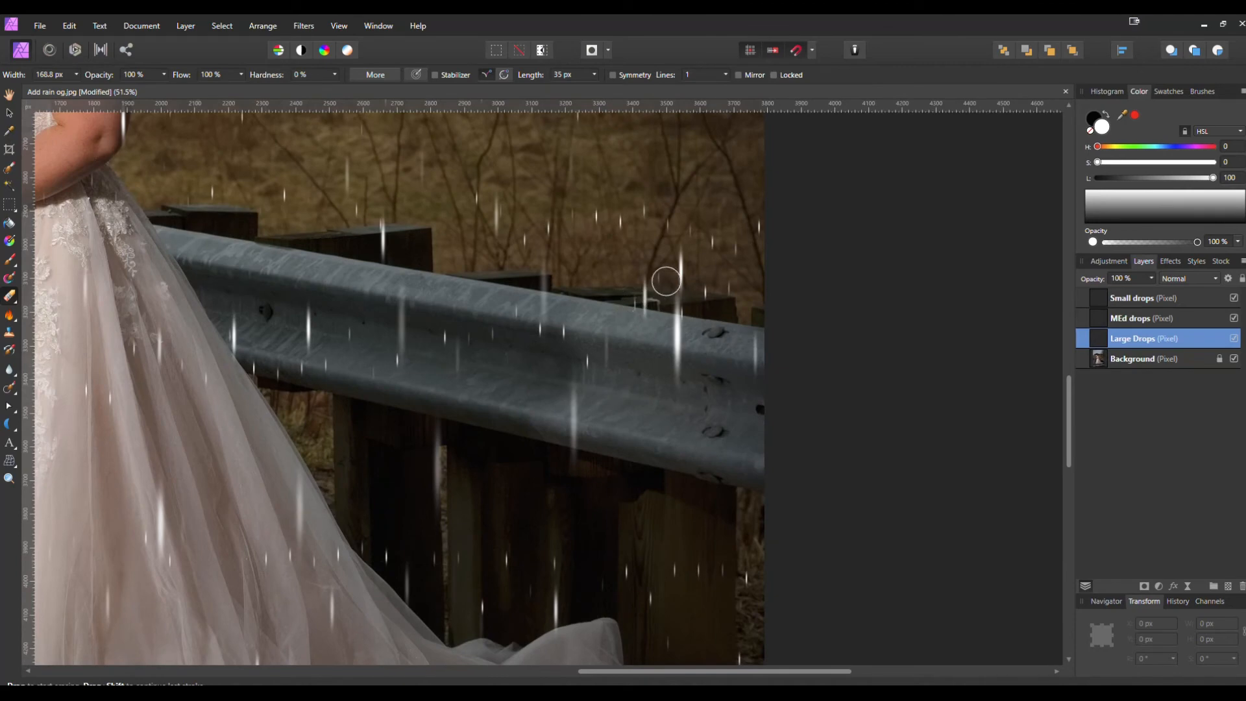
left_click_drag(675, 292, 692, 423)
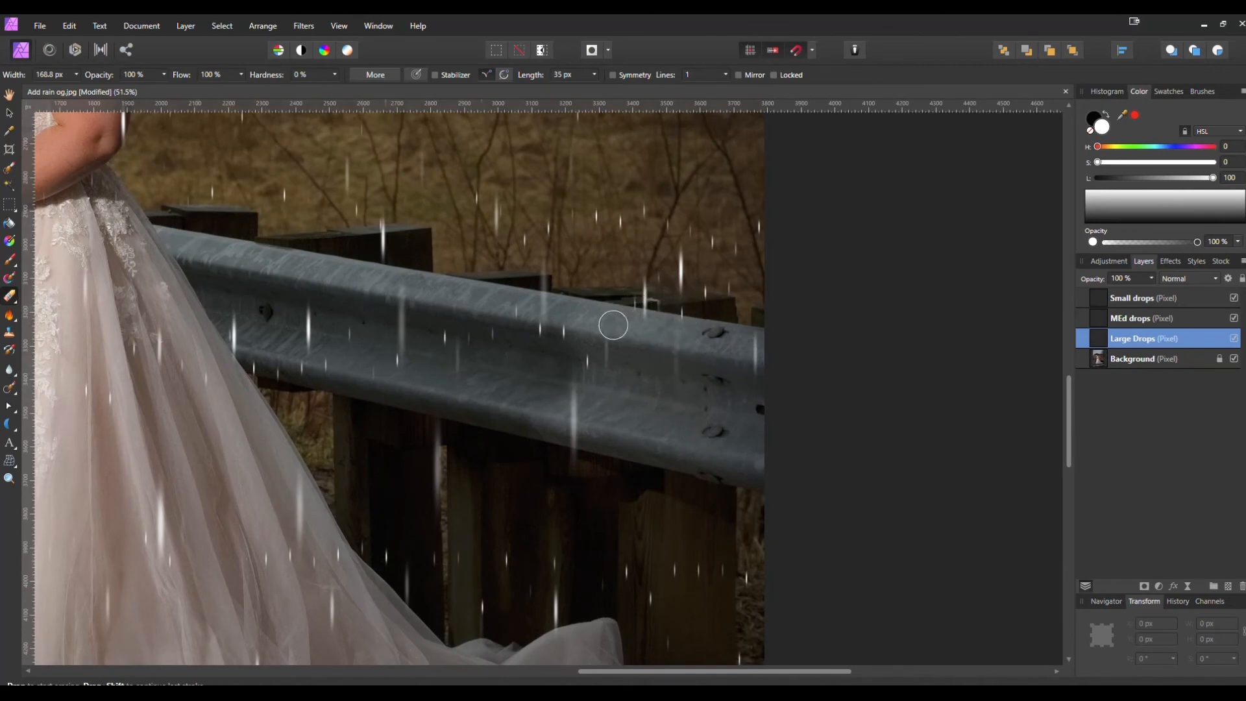
Examine the rain coverage across the whole photo, going through the MEd drops and Small drops layers.
scroll(602, 332, "down", 5)
scroll(671, 516, "up", 3)
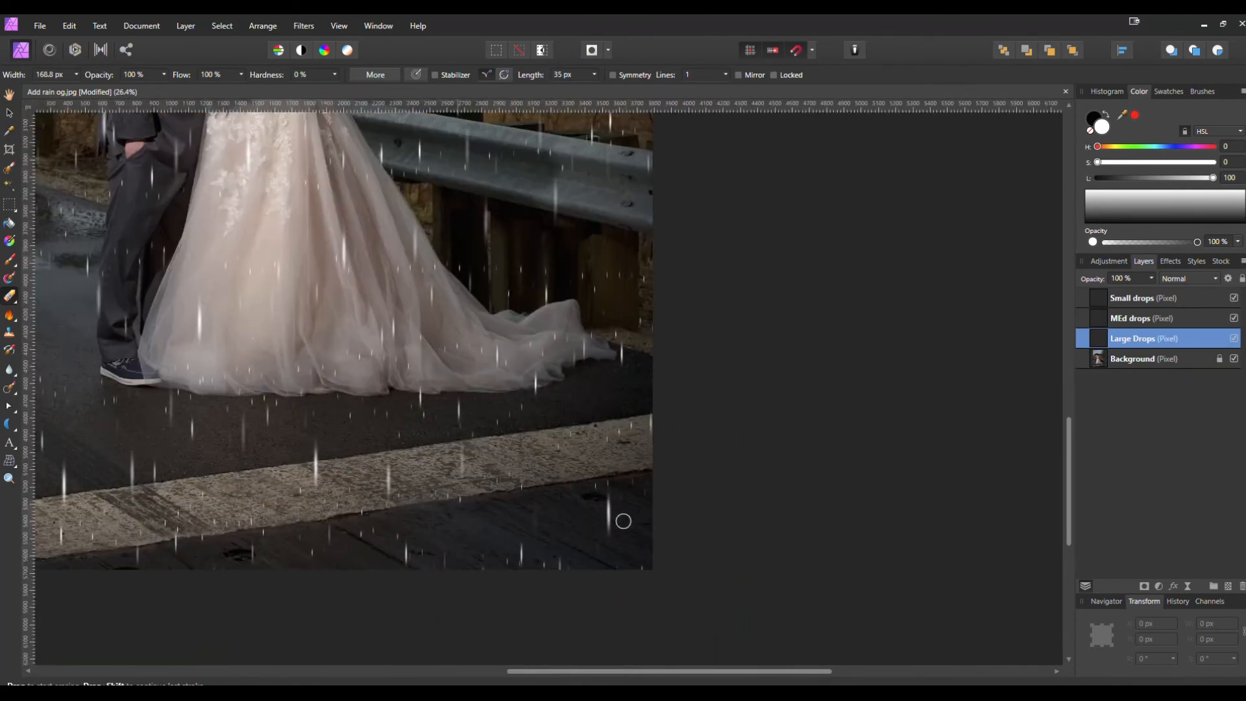
scroll(574, 402, "down", 2)
scroll(575, 402, "down", 2)
left_click_drag(551, 331, 557, 506)
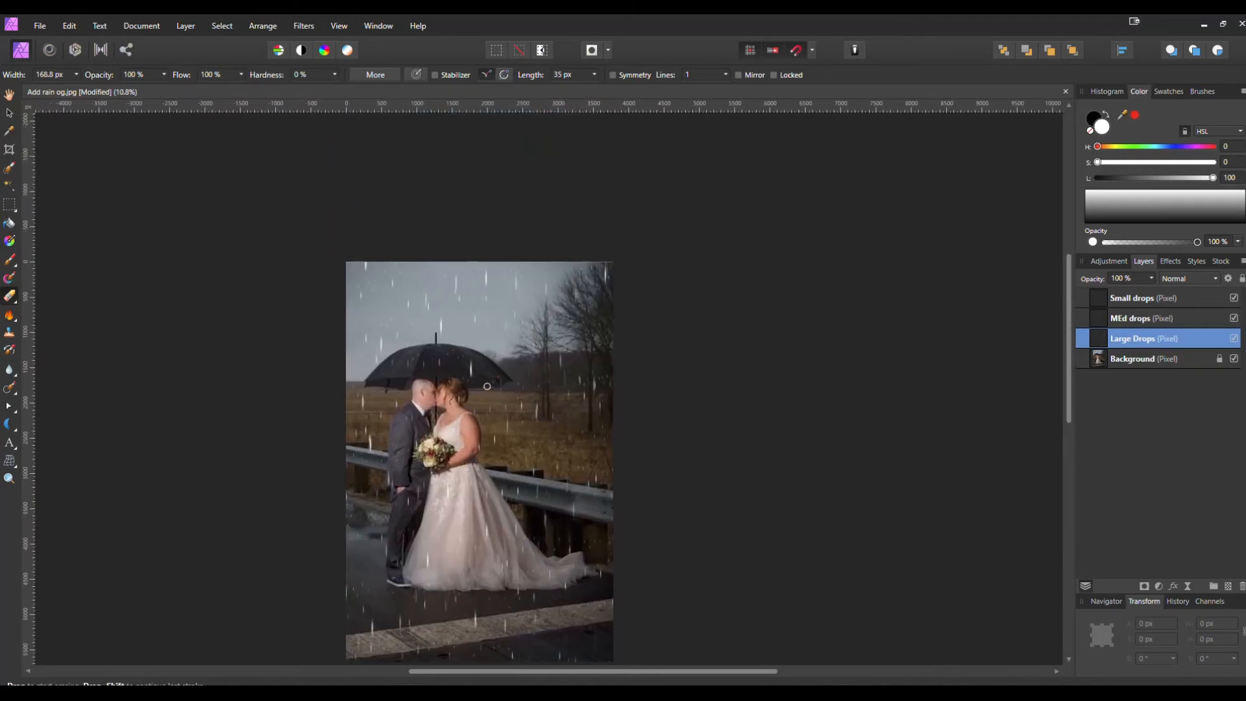
scroll(486, 383, "up", 6)
scroll(424, 319, "down", 2)
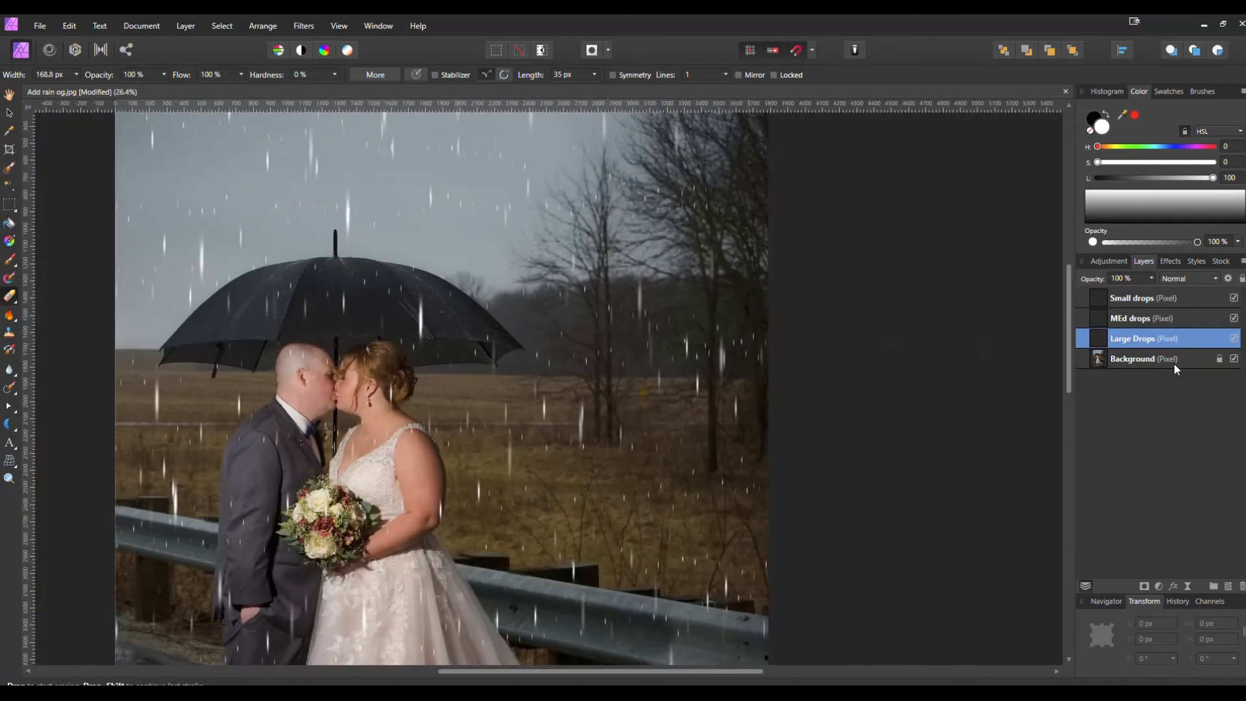
left_click(1122, 322)
left_click_drag(668, 450, 698, 325)
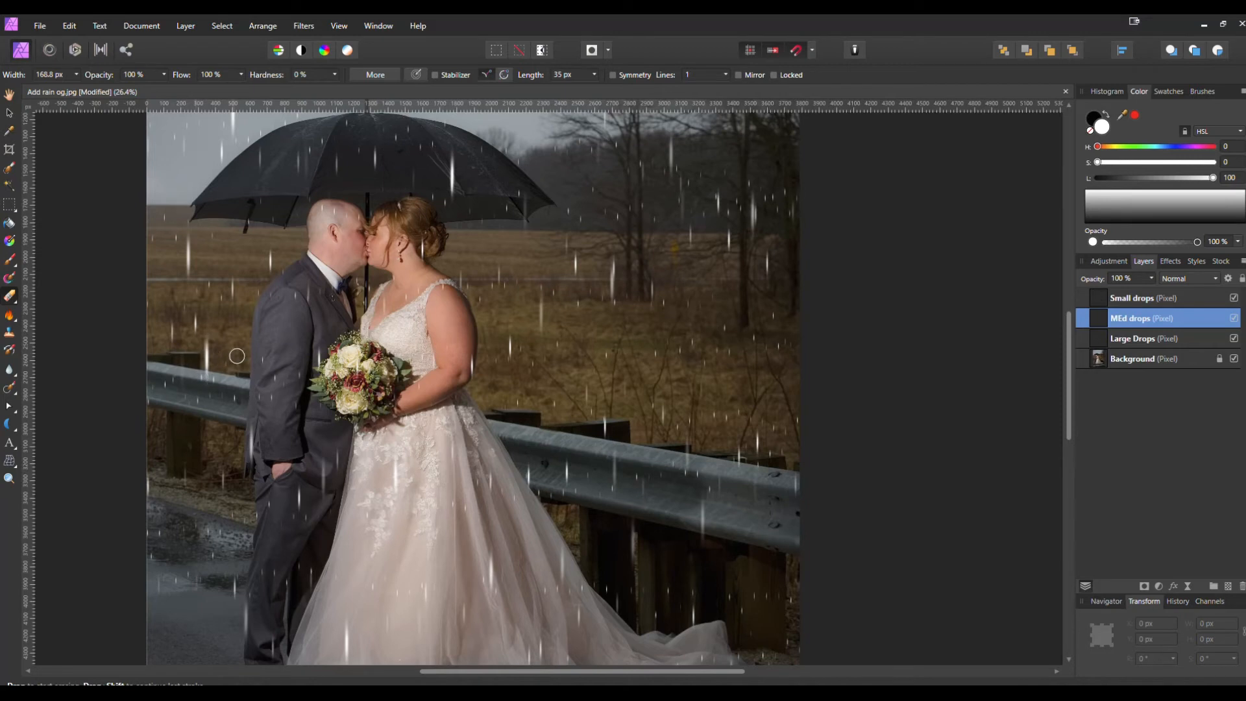
scroll(696, 390, "down", 1)
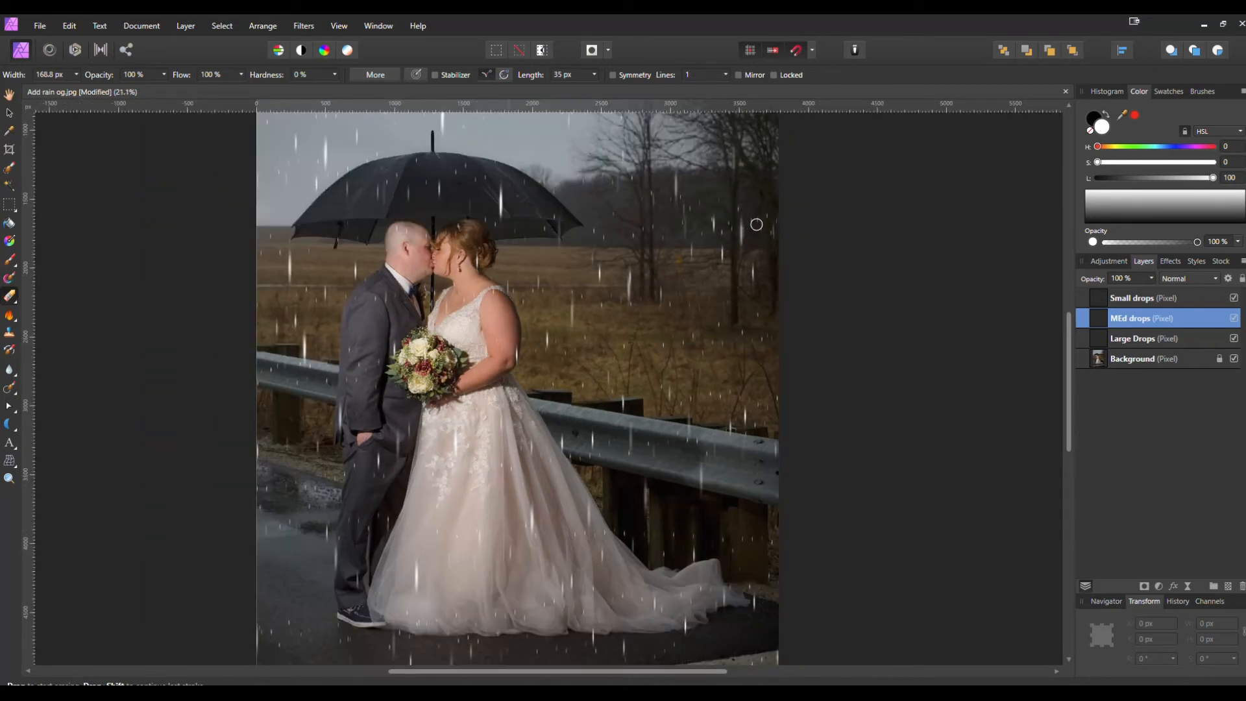
left_click(1116, 298)
mouse_move(941, 292)
left_mouse_down()
mouse_move(801, 370)
mouse_move(798, 437)
mouse_move(825, 423)
mouse_move(831, 387)
mouse_move(787, 337)
mouse_move(810, 254)
mouse_move(793, 228)
mouse_move(801, 208)
left_mouse_up()
left_click_drag(709, 394, 696, 417)
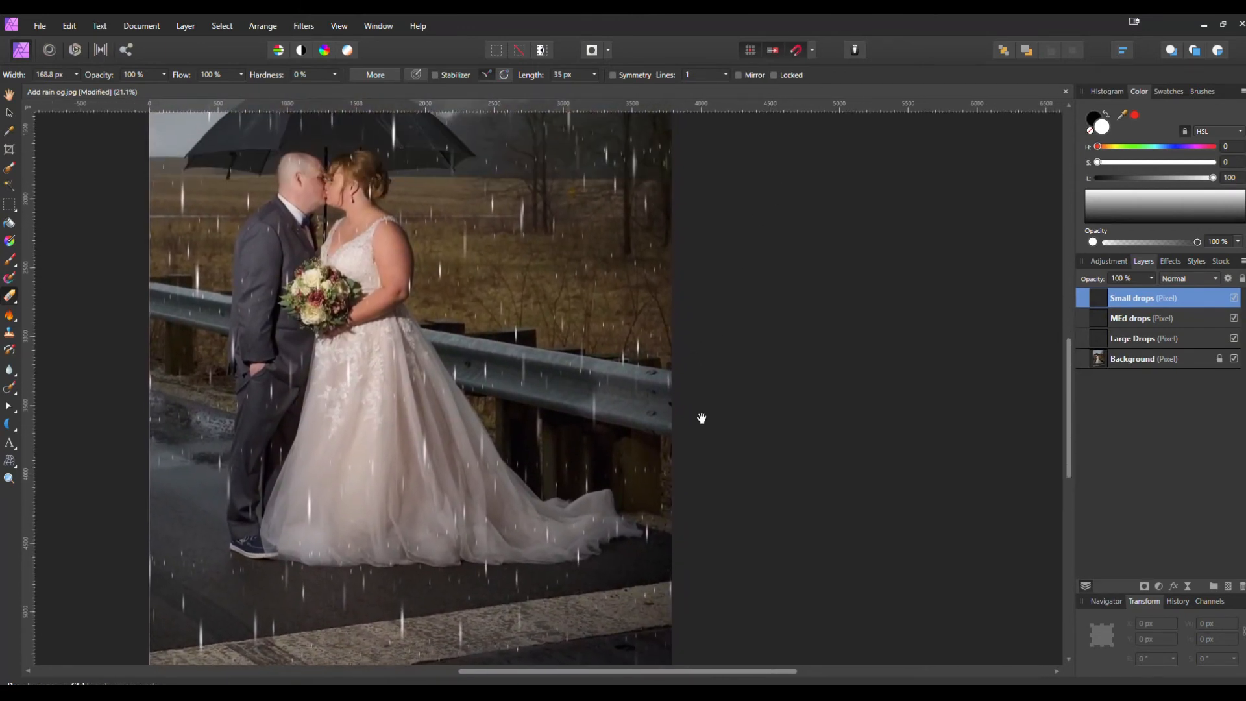
Add a live Motion Blur filter to the Large Drops layer with a 100 px radius and 90° rotation.
left_click(1100, 340)
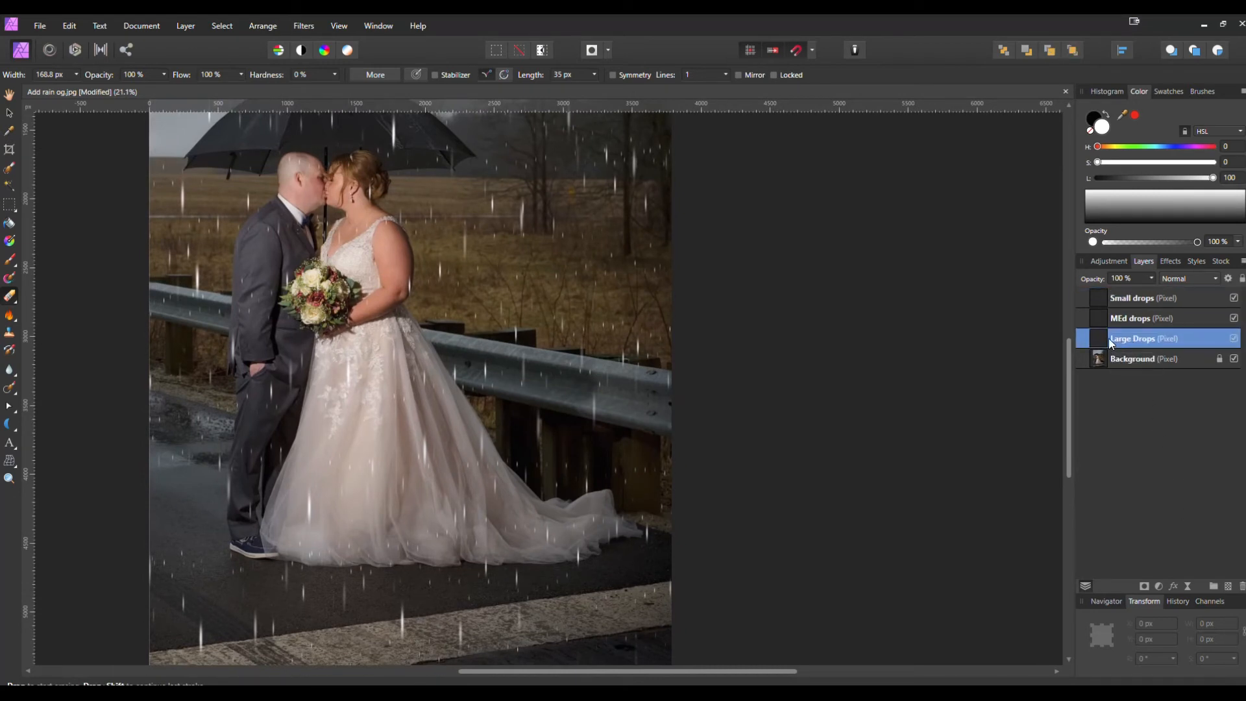
left_click(1189, 587)
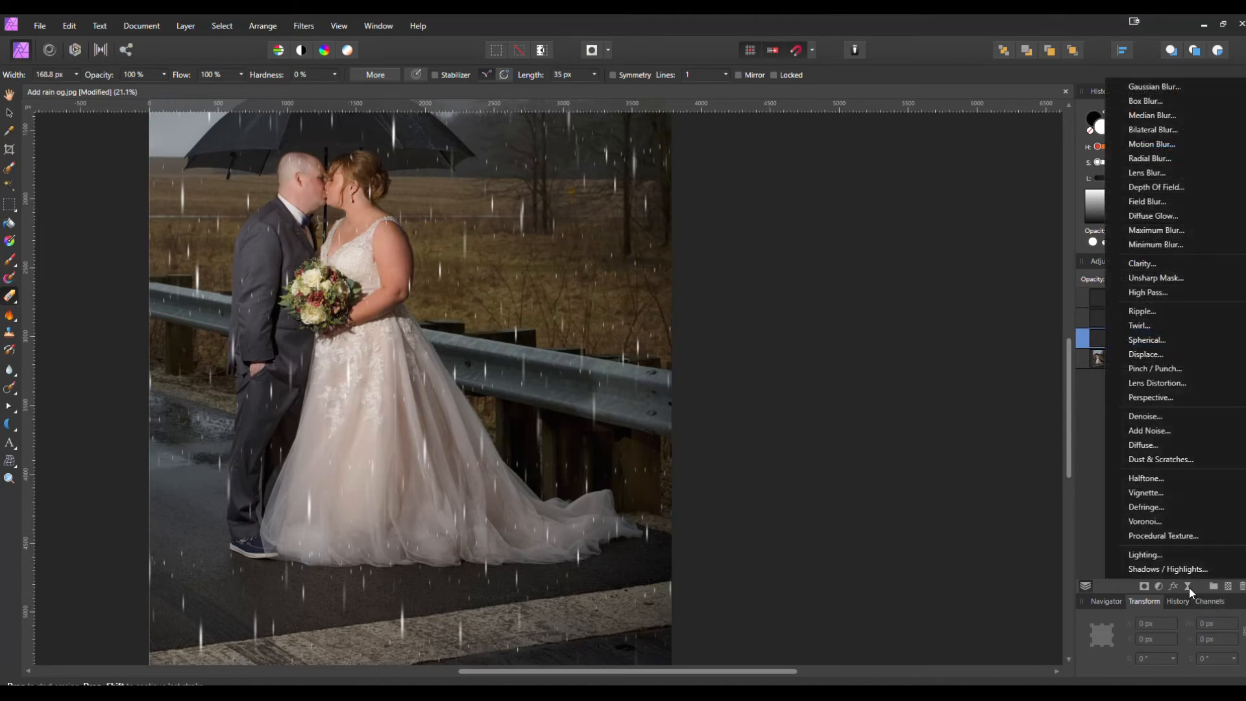
left_click(1170, 145)
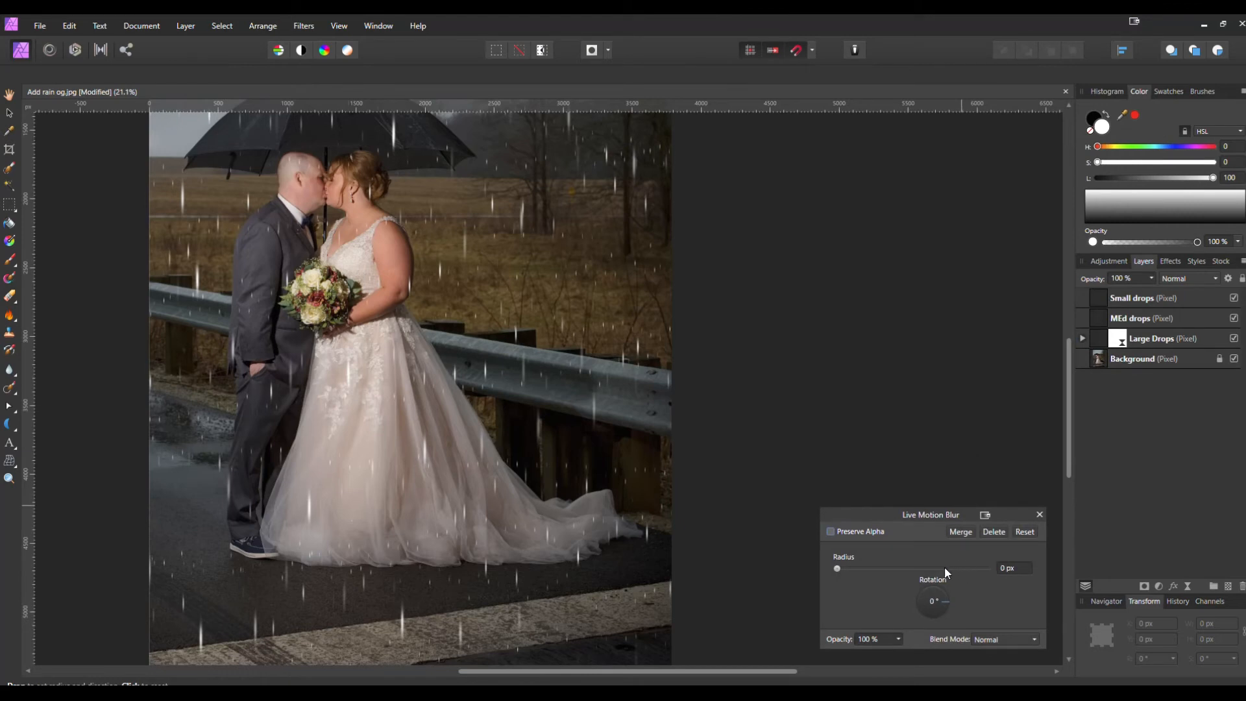
left_click_drag(944, 596, 928, 590)
left_click_drag(839, 569, 1041, 570)
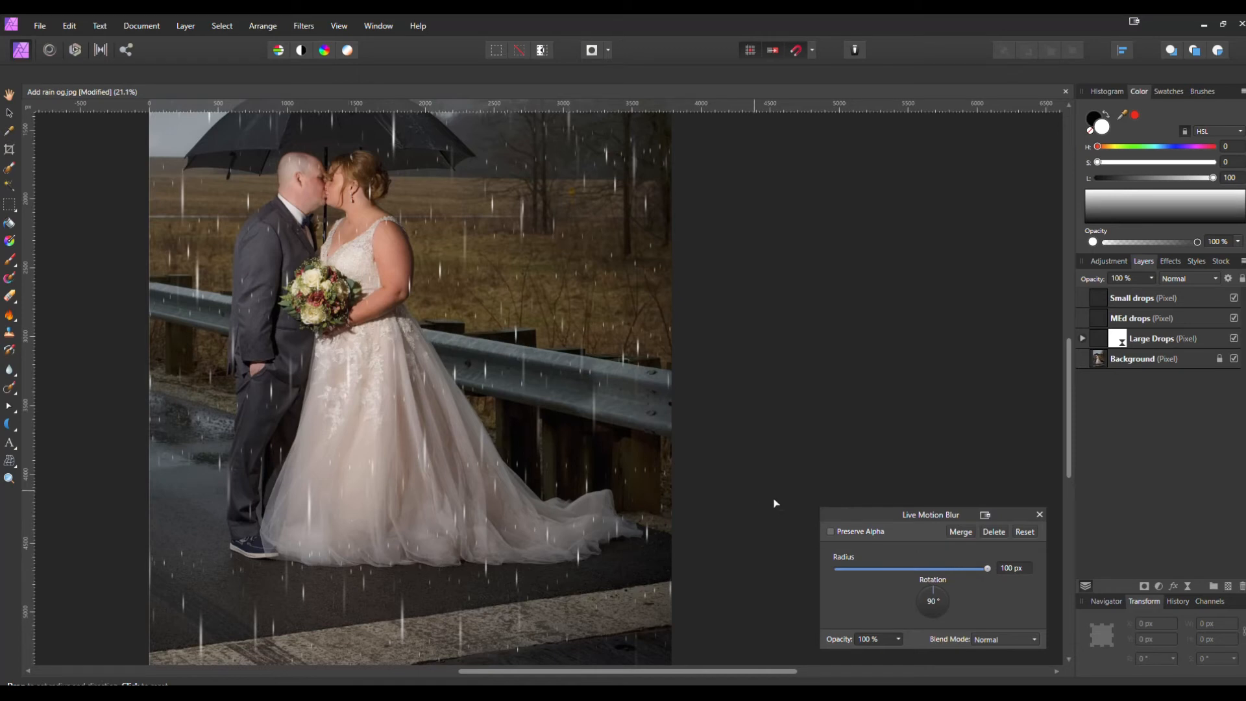
left_click(1037, 514)
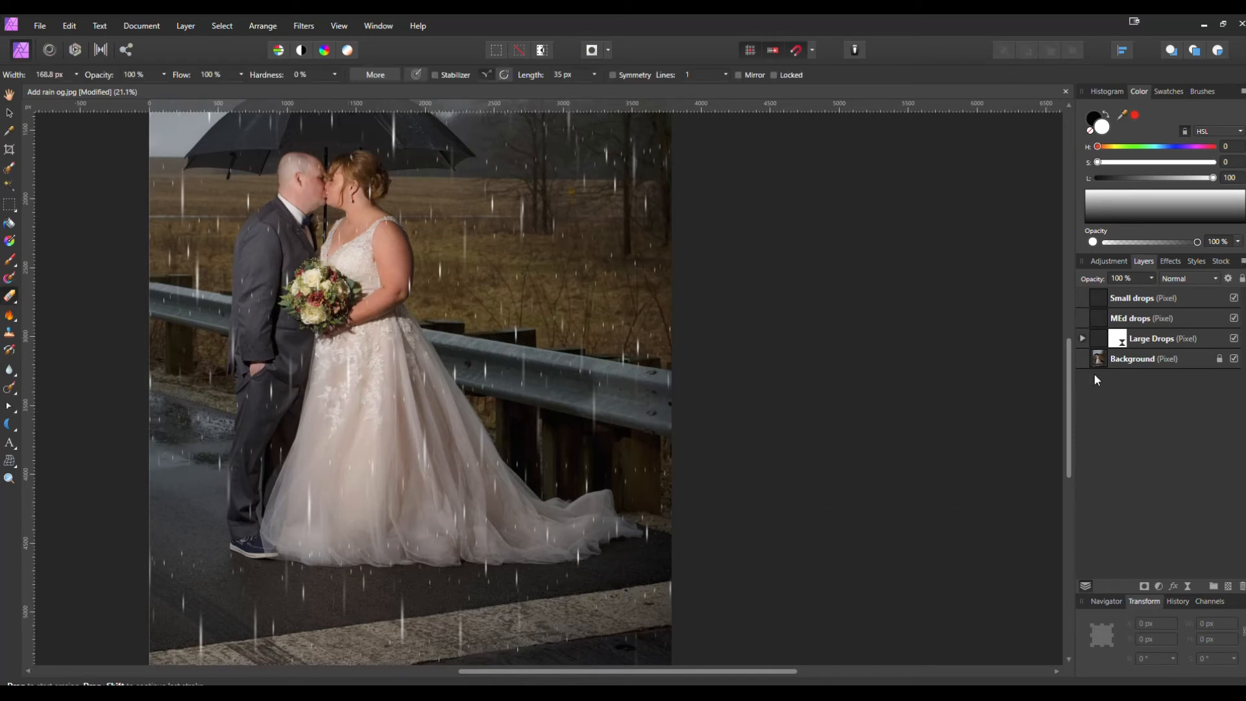
Expand the Large Drops layer and toggle its Motion Blur filter to compare the rain with and without it.
left_click(1084, 338)
scroll(607, 280, "up", 2)
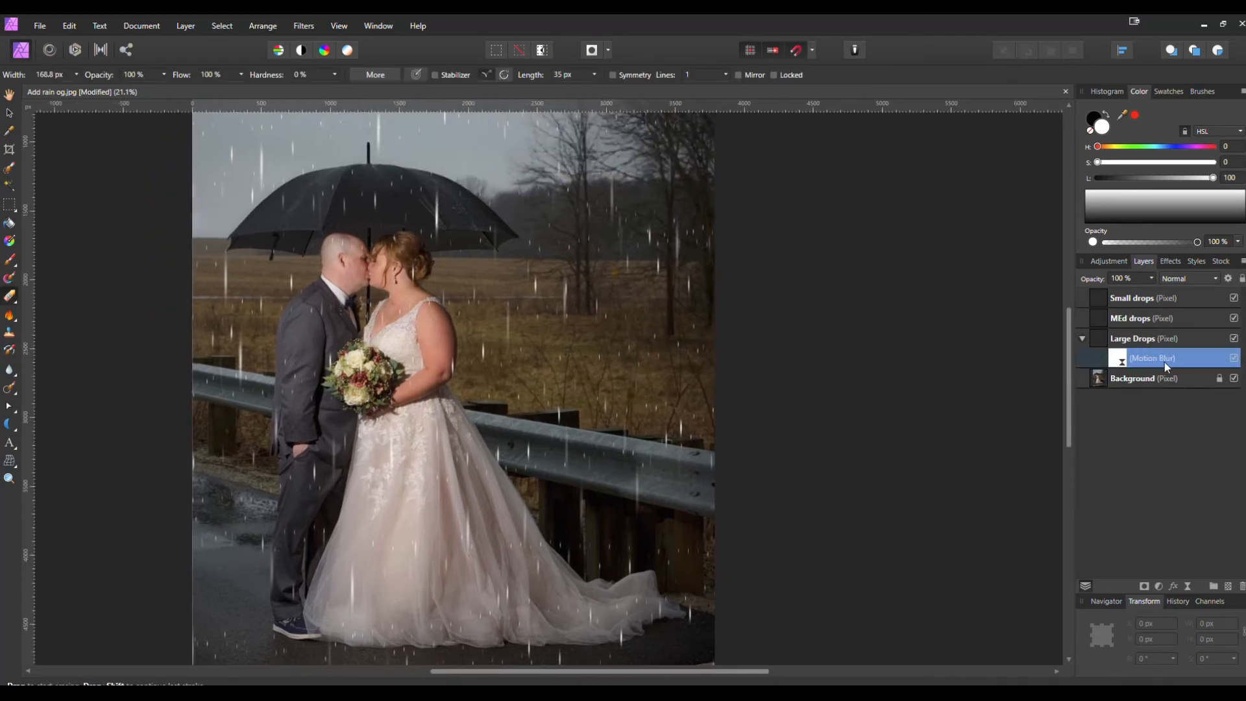
left_click(1234, 358)
Add a live Motion Blur filter to the MEd drops layer with a 62 px radius and 90° rotation, and expand the layer.
left_click(1106, 320)
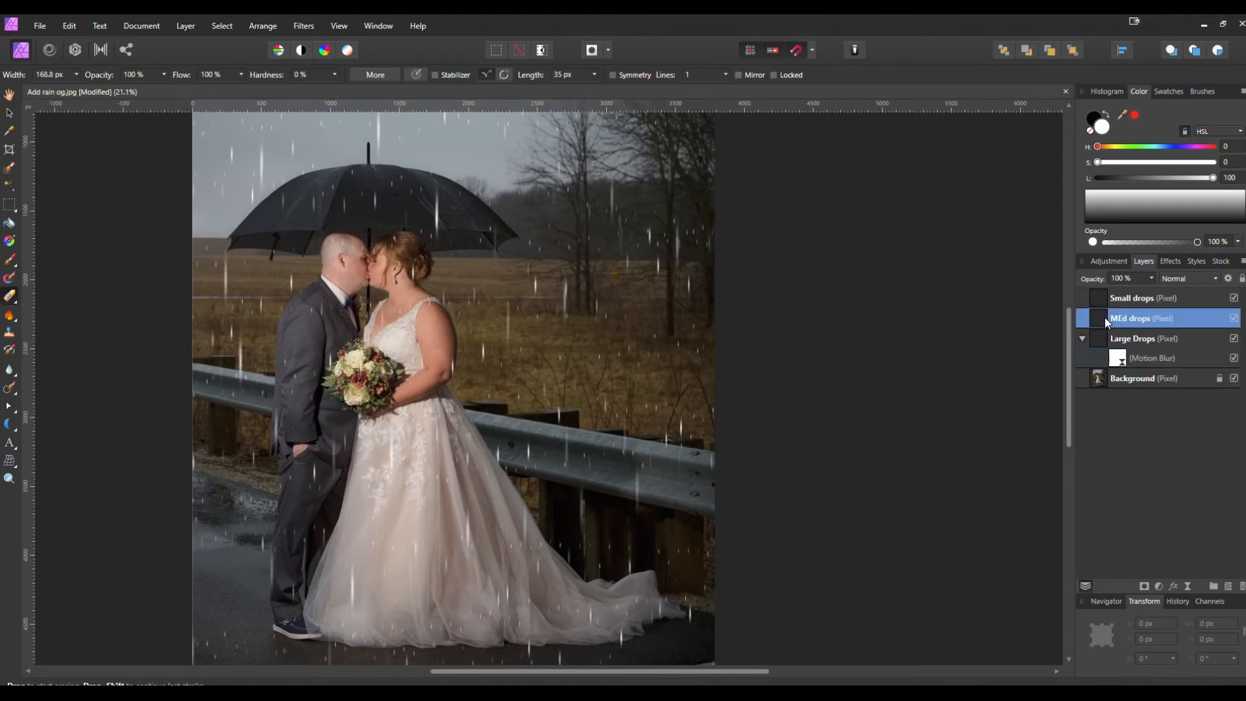
left_click(1190, 588)
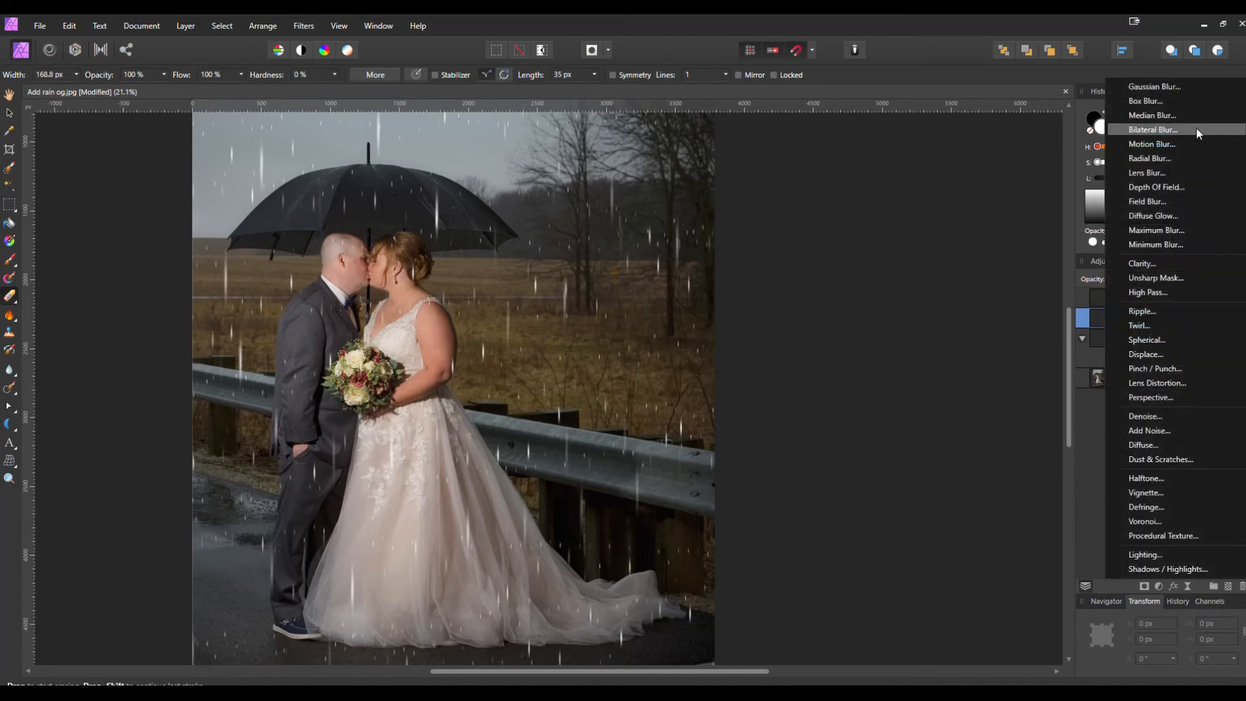
left_click(1185, 142)
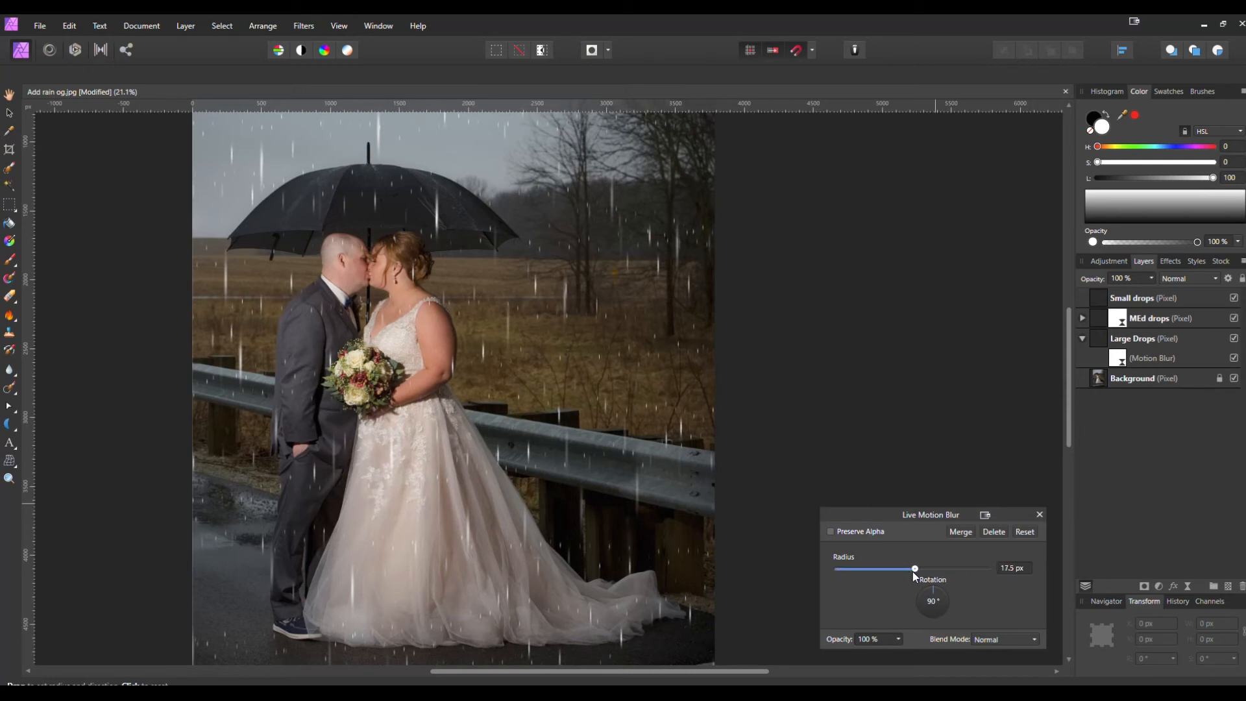
left_click_drag(948, 572, 979, 573)
type("62")
left_click(1040, 515)
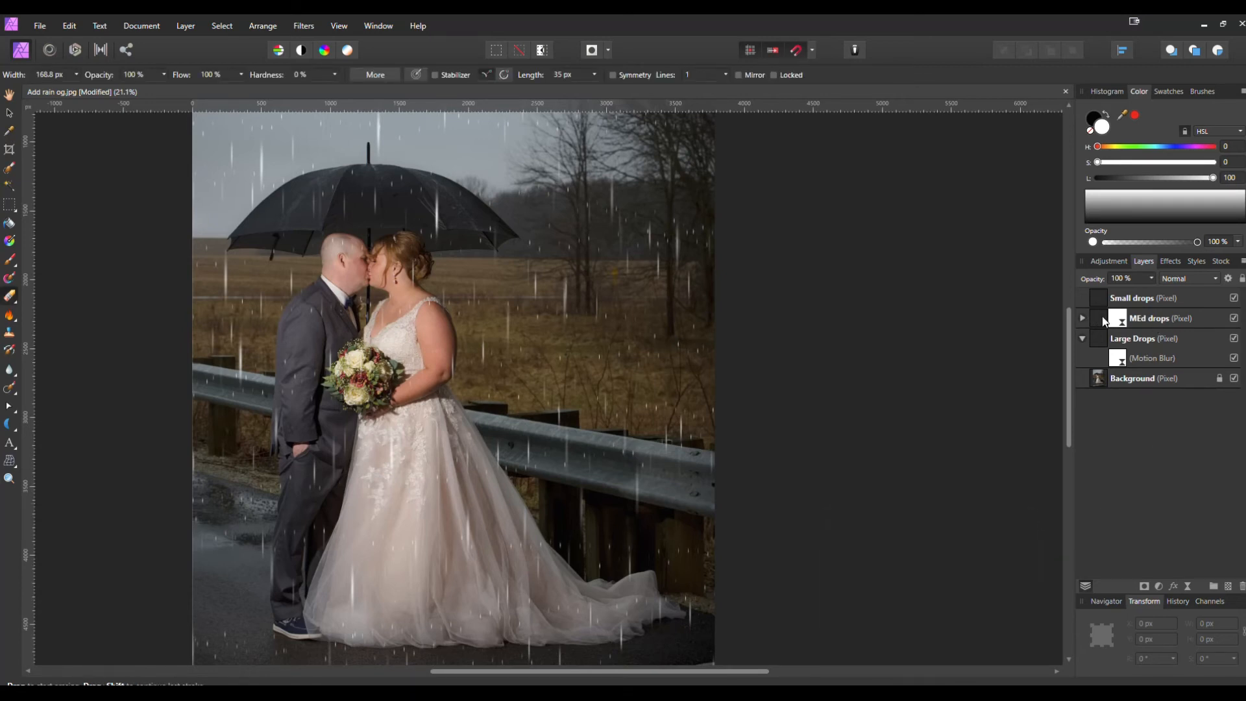
left_click(1084, 318)
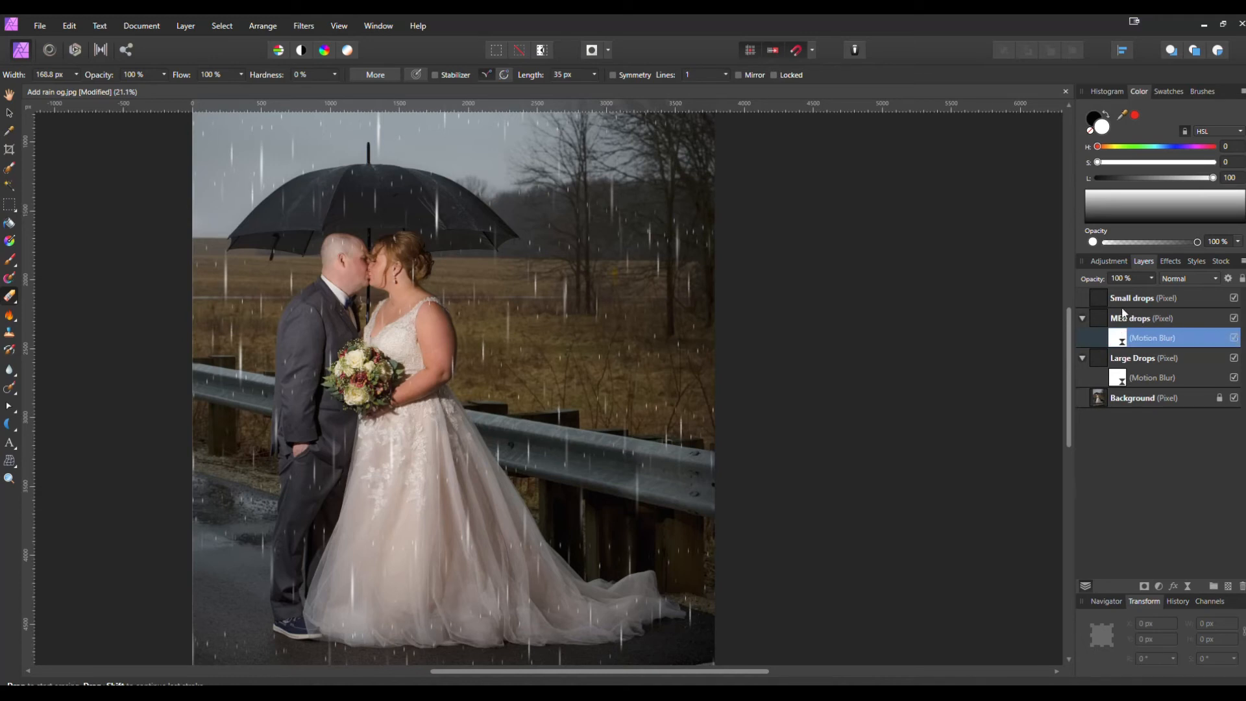
Add a live Motion Blur filter to the Small drops layer with a 50 px radius and 90° rotation.
left_click(1100, 302)
left_click(1188, 586)
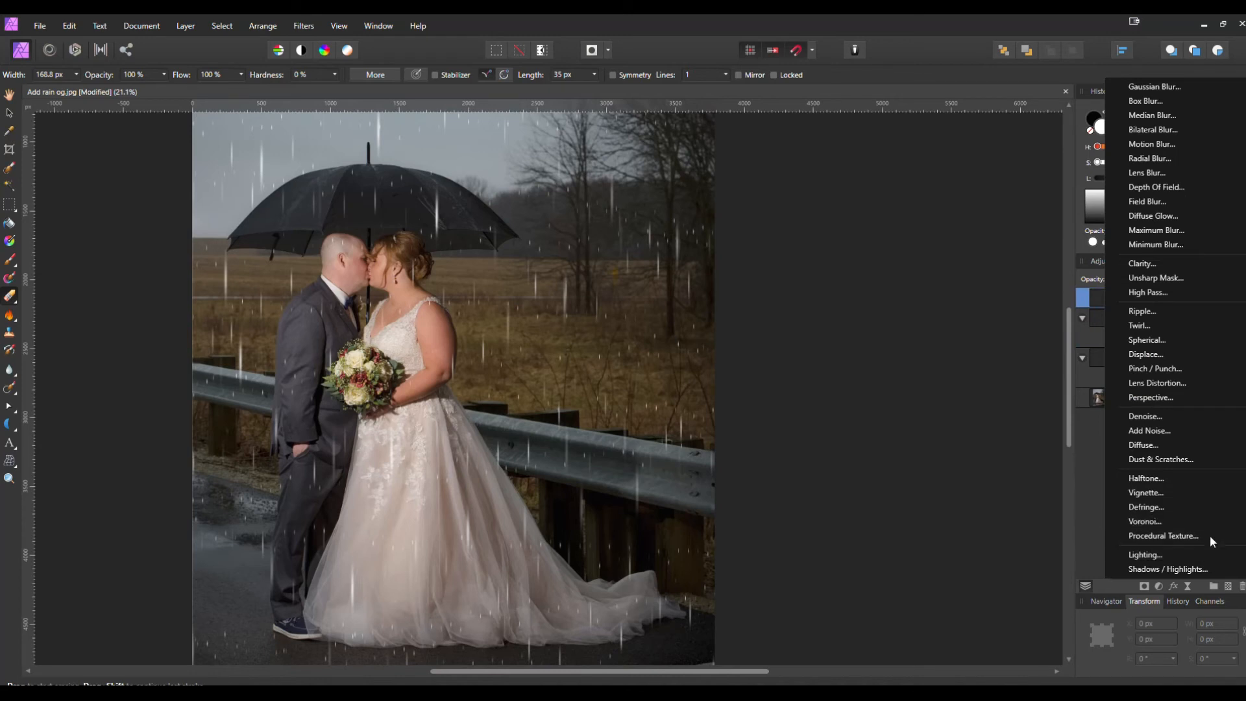
left_click(1158, 144)
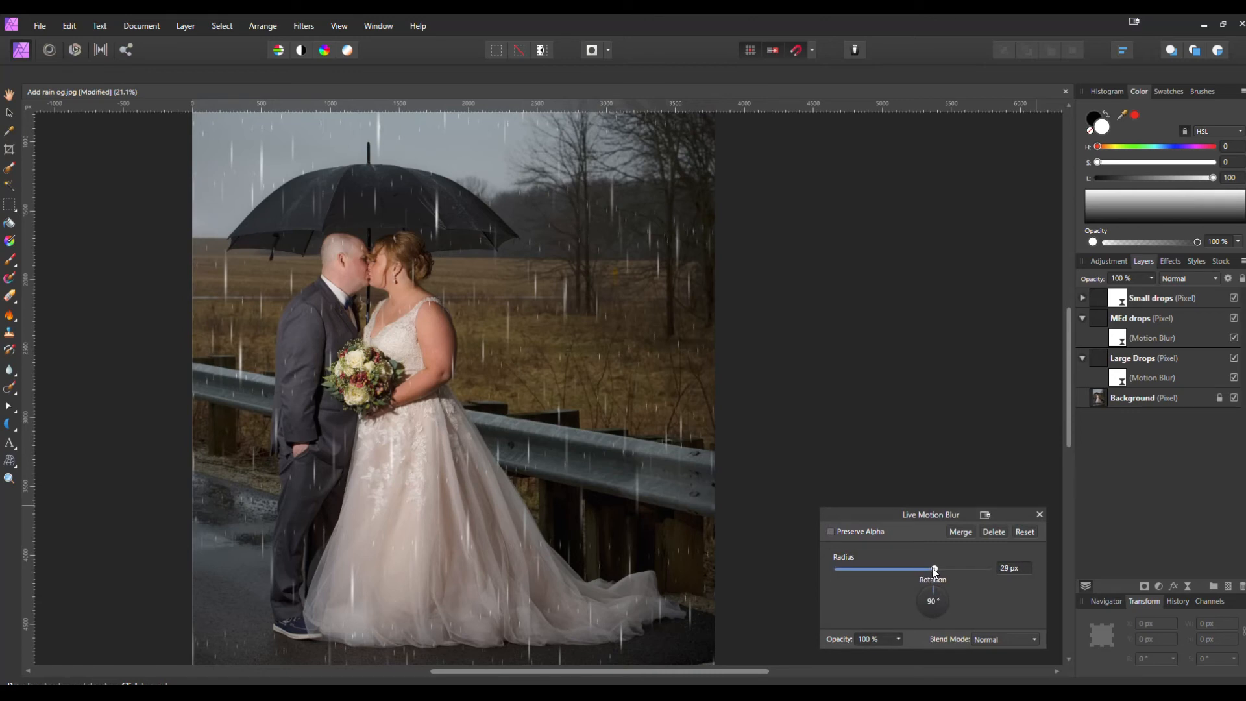
scroll(576, 332, "up", 5)
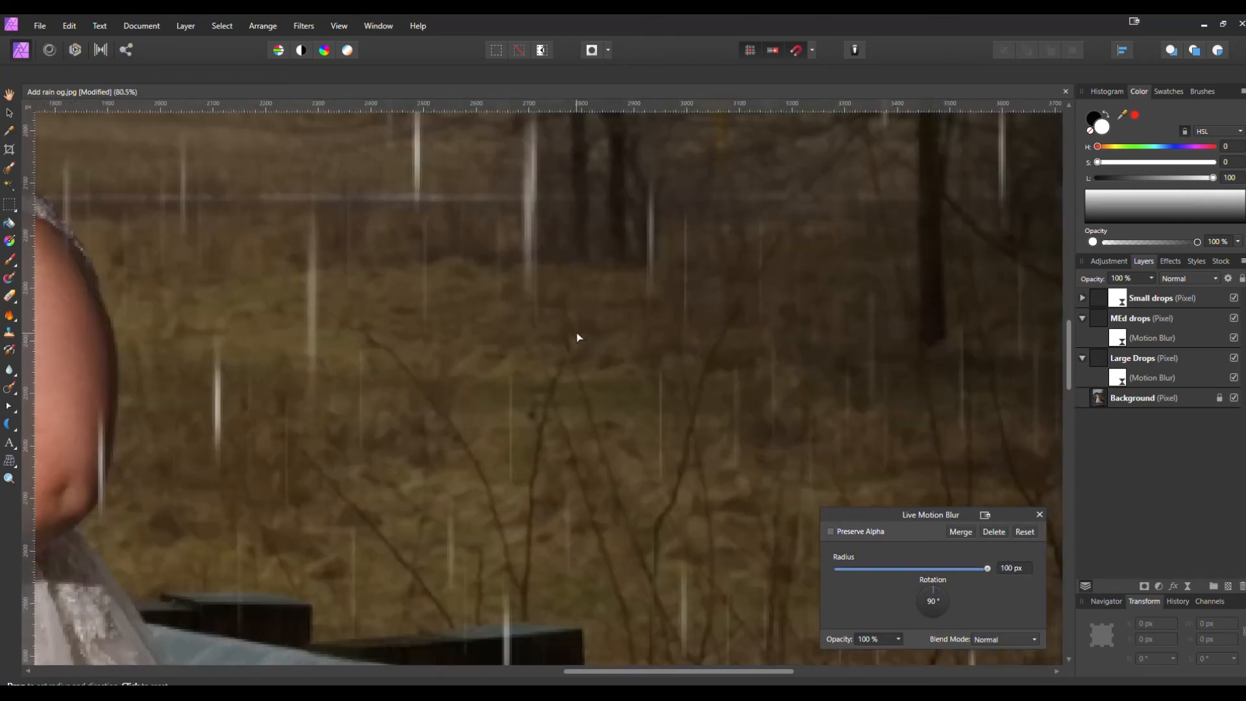
mouse_move(967, 571)
left_mouse_down()
mouse_move(866, 568)
mouse_move(1026, 567)
mouse_move(962, 570)
mouse_move(972, 575)
left_mouse_up()
scroll(551, 433, "down", 5)
left_click(1024, 570)
type("50")
key("Return")
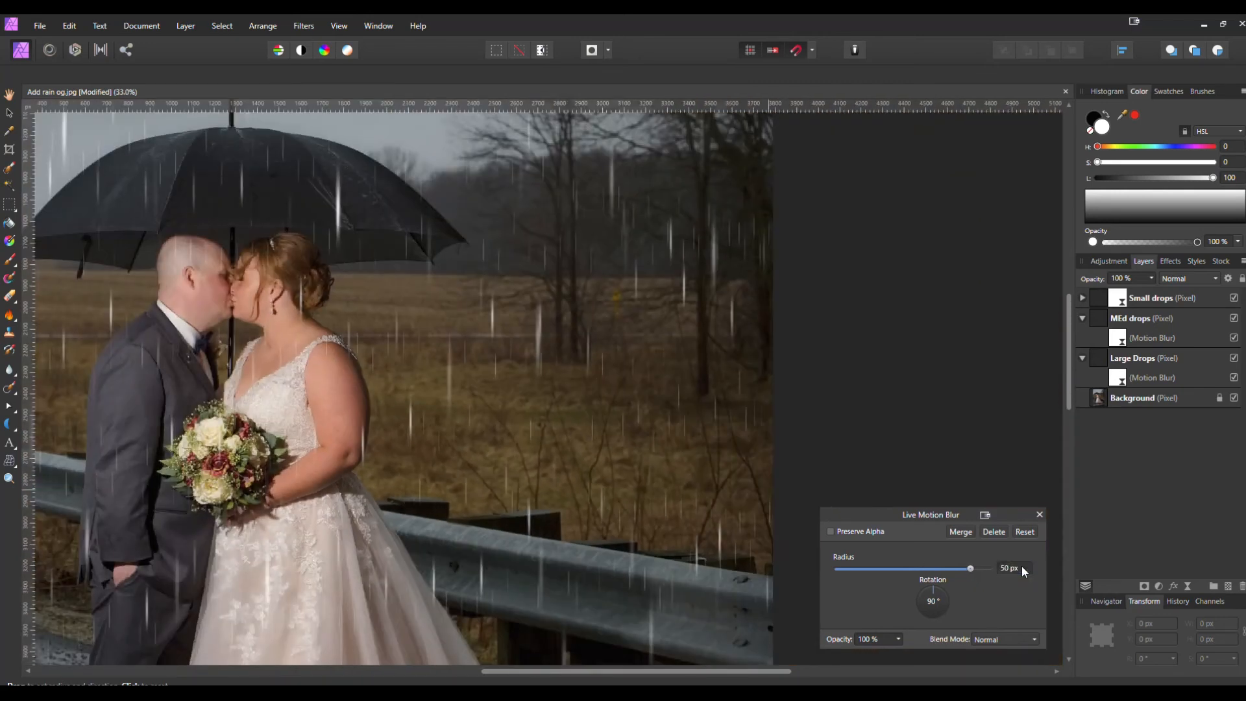
scroll(610, 435, "down", 4)
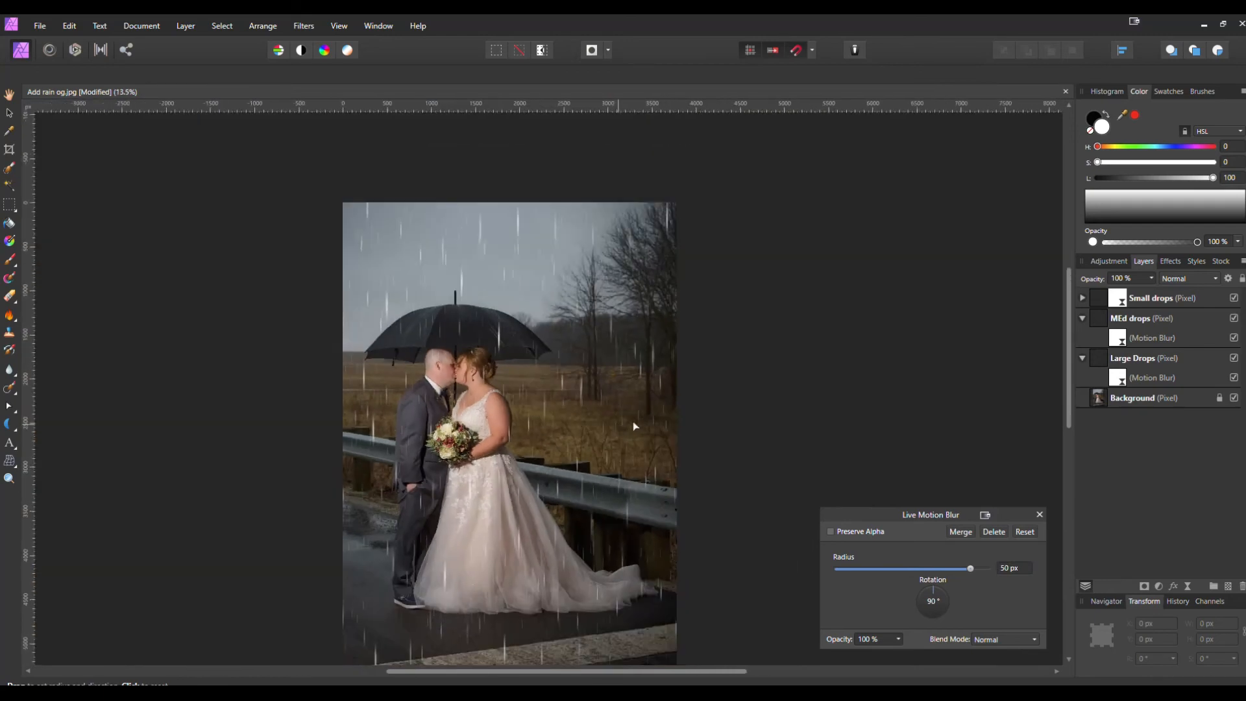
left_click(1038, 513)
Group the Small drops, MEd drops and Large Drops layers together.
left_click_drag(874, 392, 779, 342)
left_click(1095, 298)
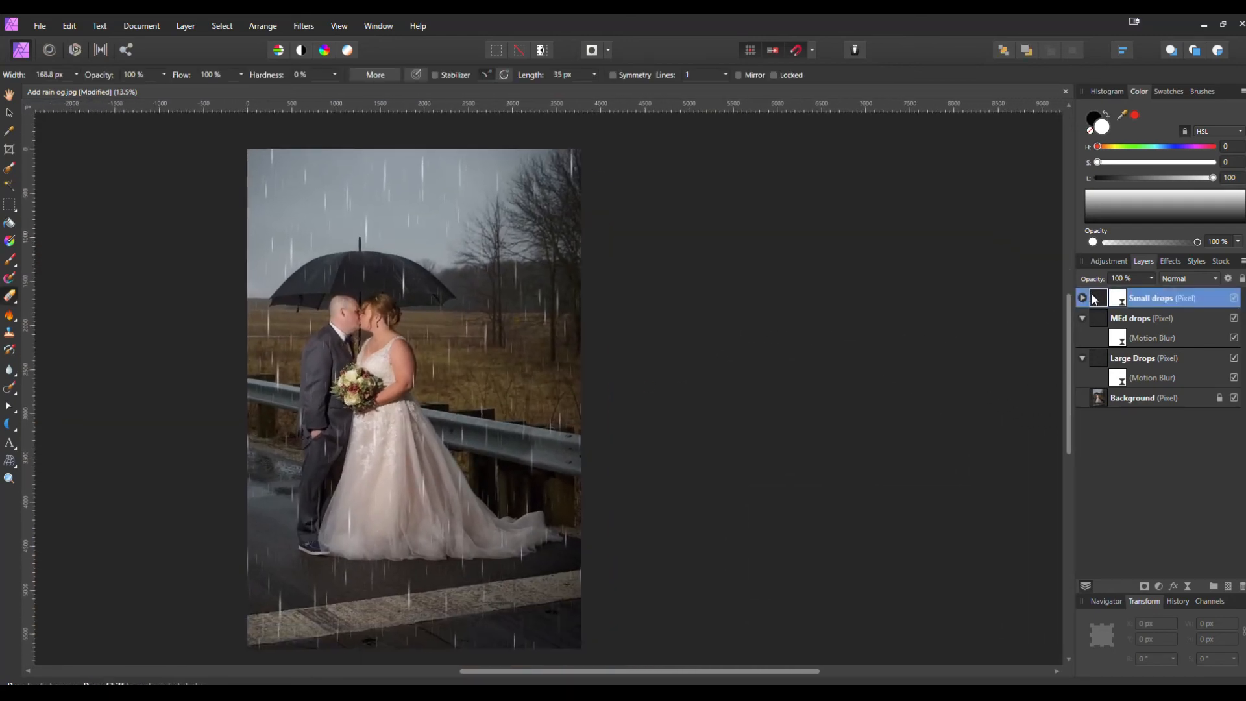
left_click(1105, 359, "shift")
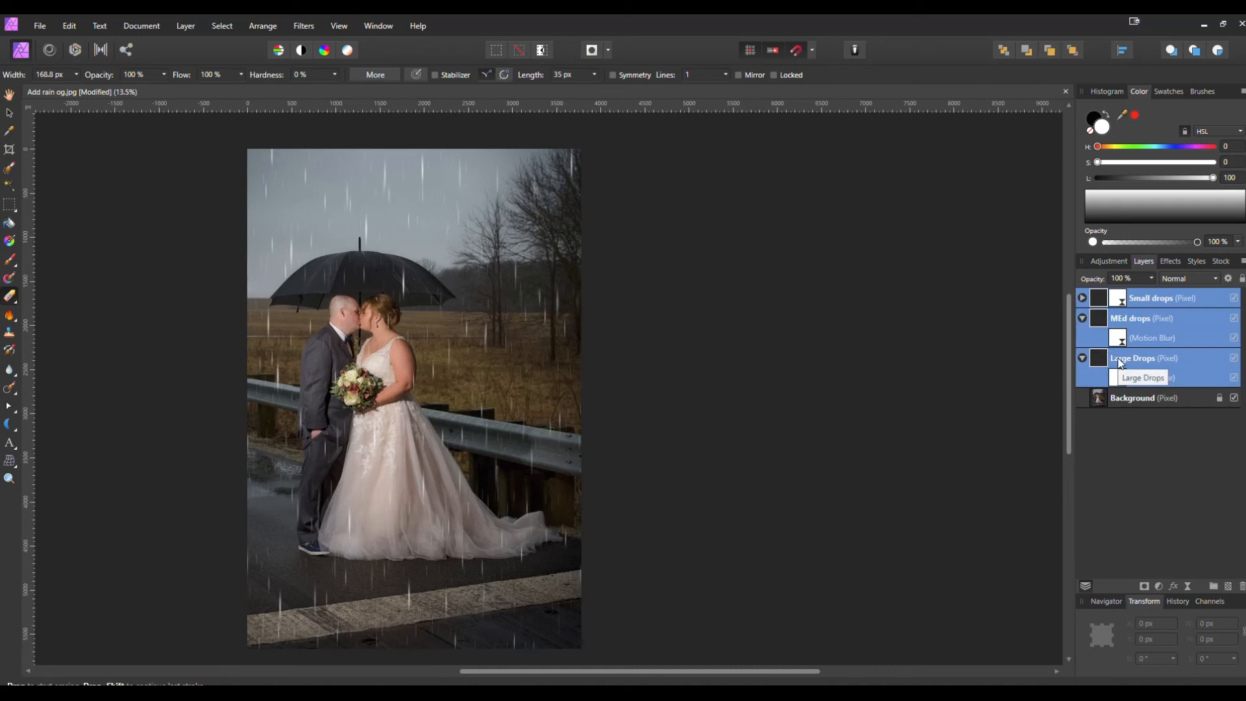
key("ctrl+g")
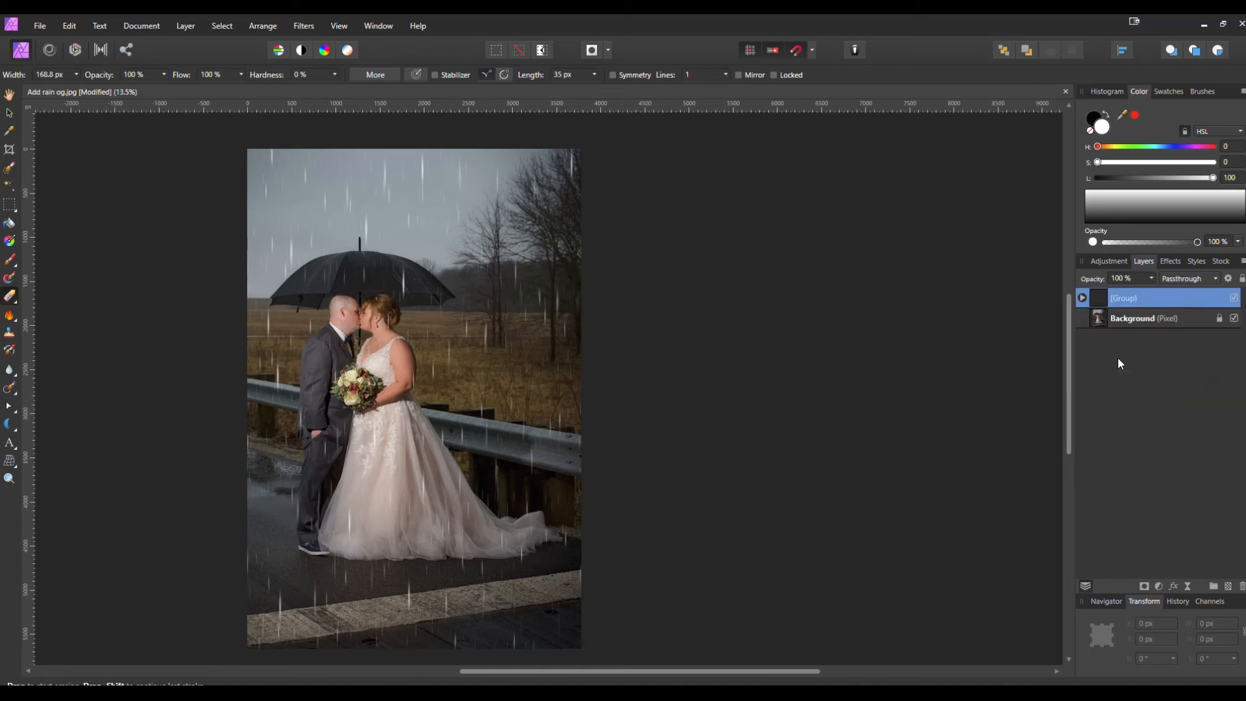
Toggle the rain group's visibility to compare the photo with and without rain.
left_click(1235, 300)
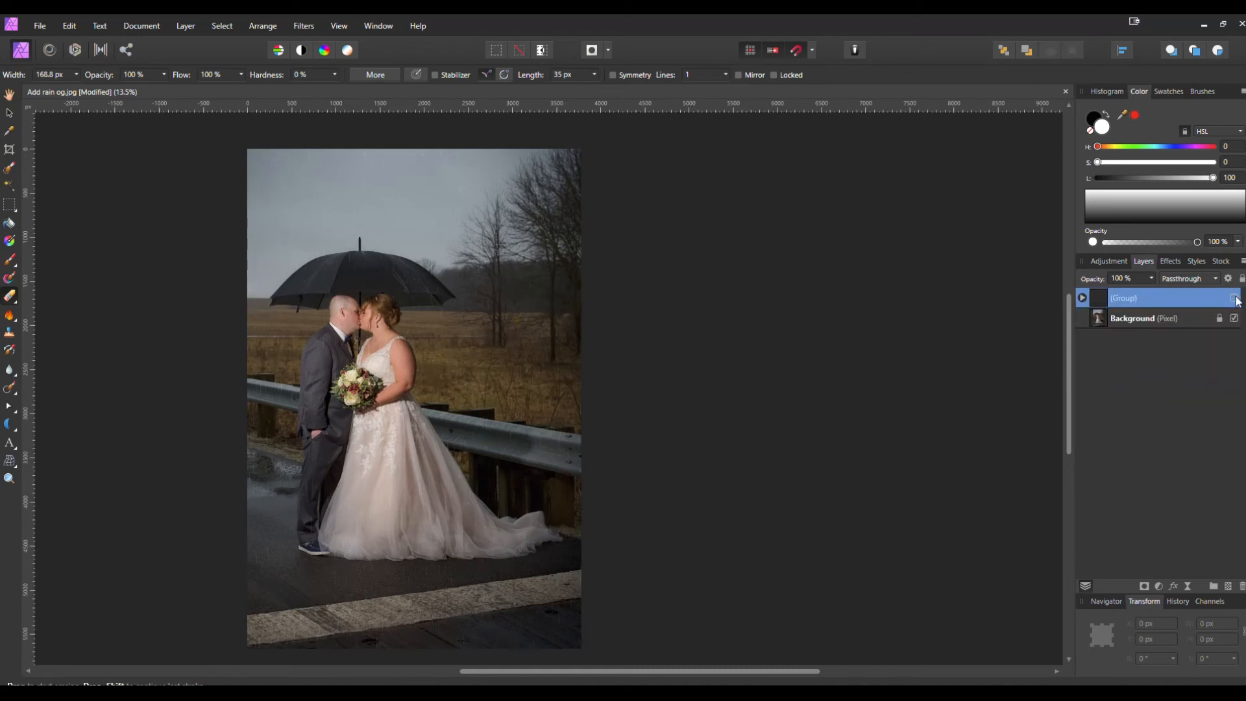
left_click(1235, 299)
scroll(835, 387, "down", 1)
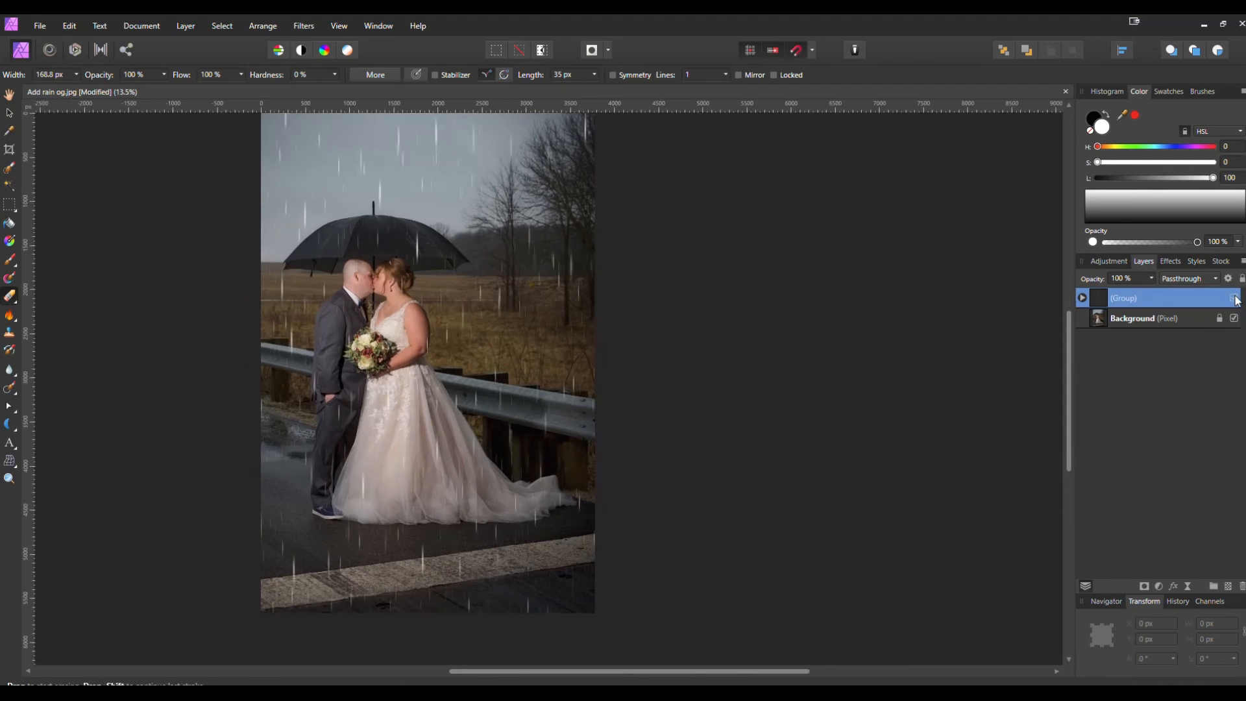
Erase the large raindrop beside the groom's sleeve on the Large Drops layer with its Motion Blur filter turned off.
scroll(692, 269, "up", 1)
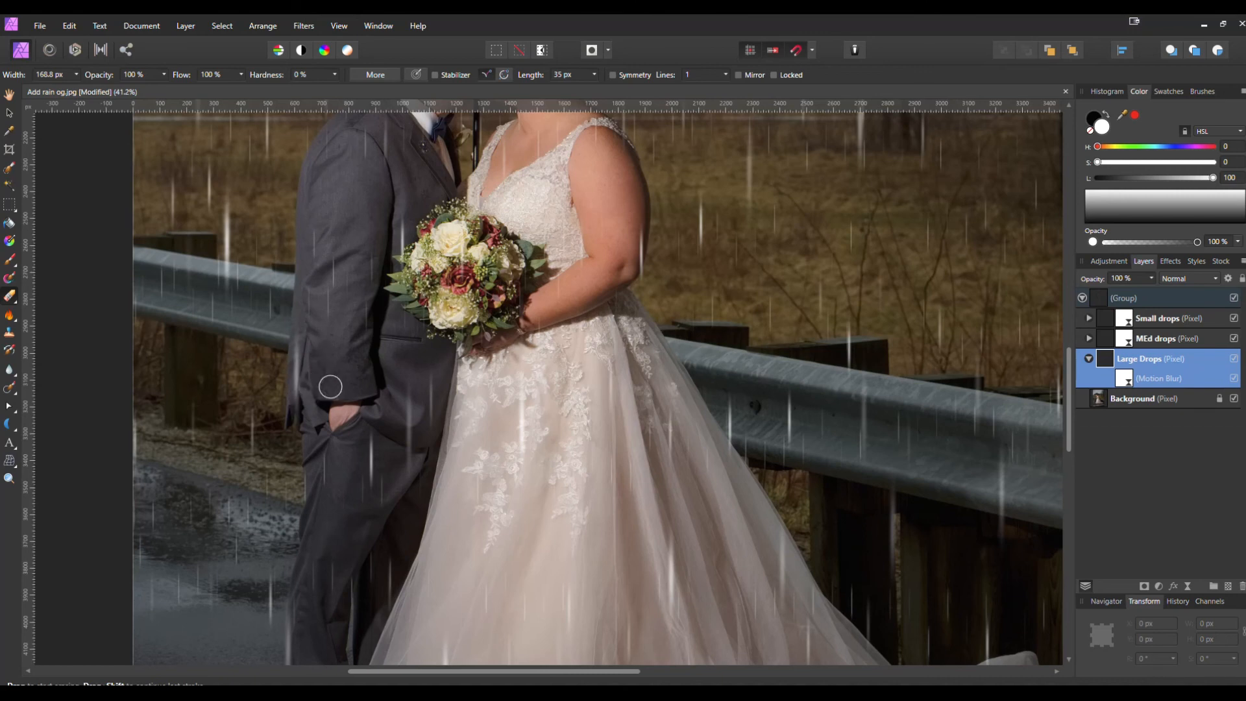
left_click(1234, 379)
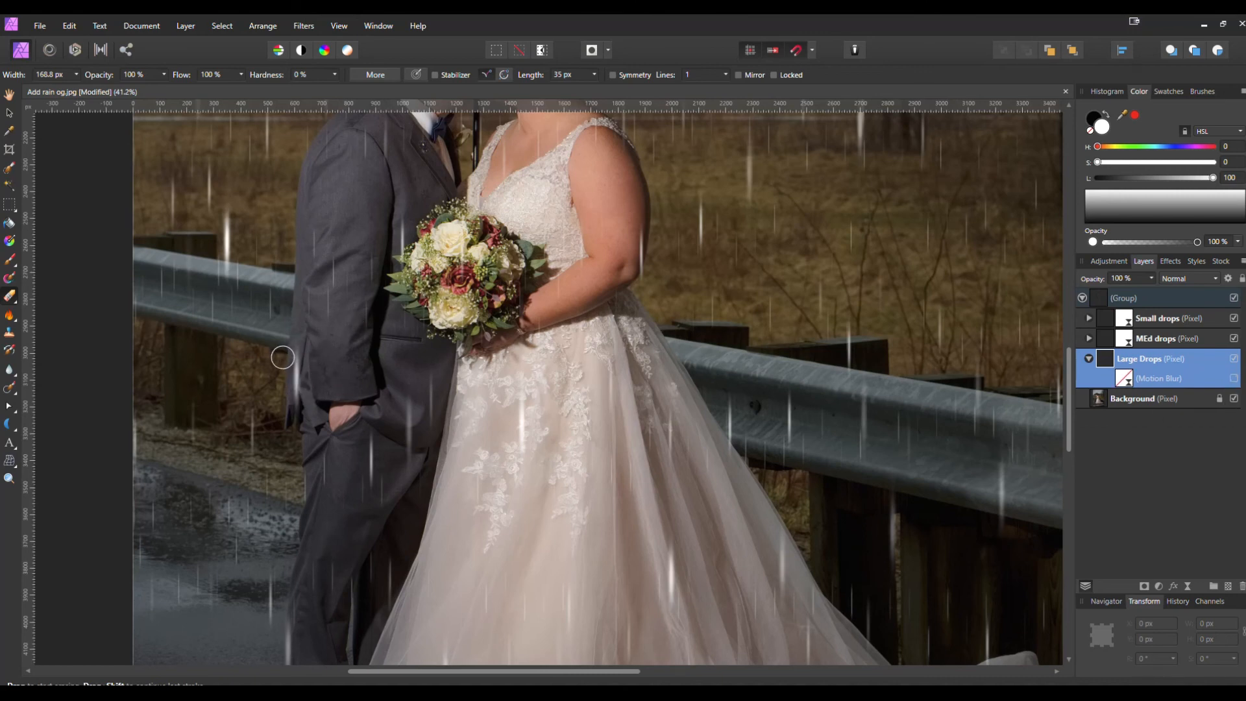
mouse_move(298, 373)
left_mouse_down()
mouse_move(301, 385)
mouse_move(298, 342)
mouse_move(300, 419)
left_mouse_up()
Try to erase the large raindrop over the field behind the groom with Motion Blur active, and undo the erasure.
scroll(792, 344, "down", 6)
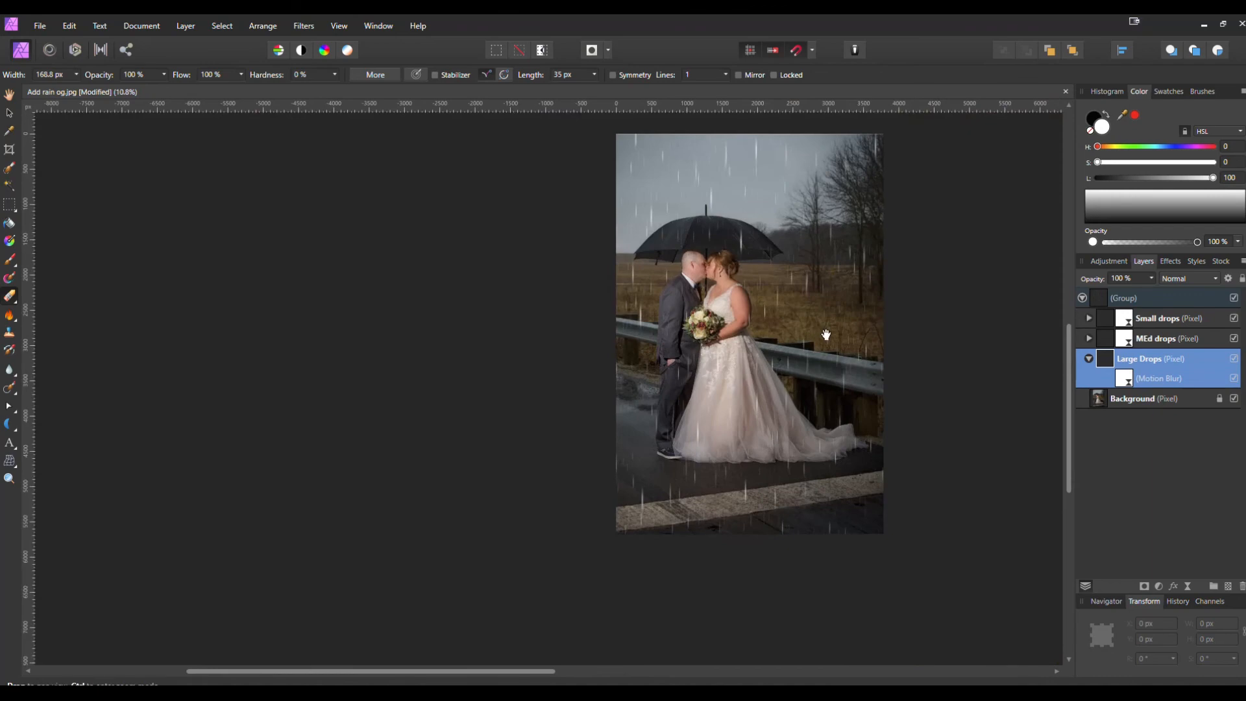
left_click_drag(827, 335, 682, 348)
scroll(680, 346, "up", 6)
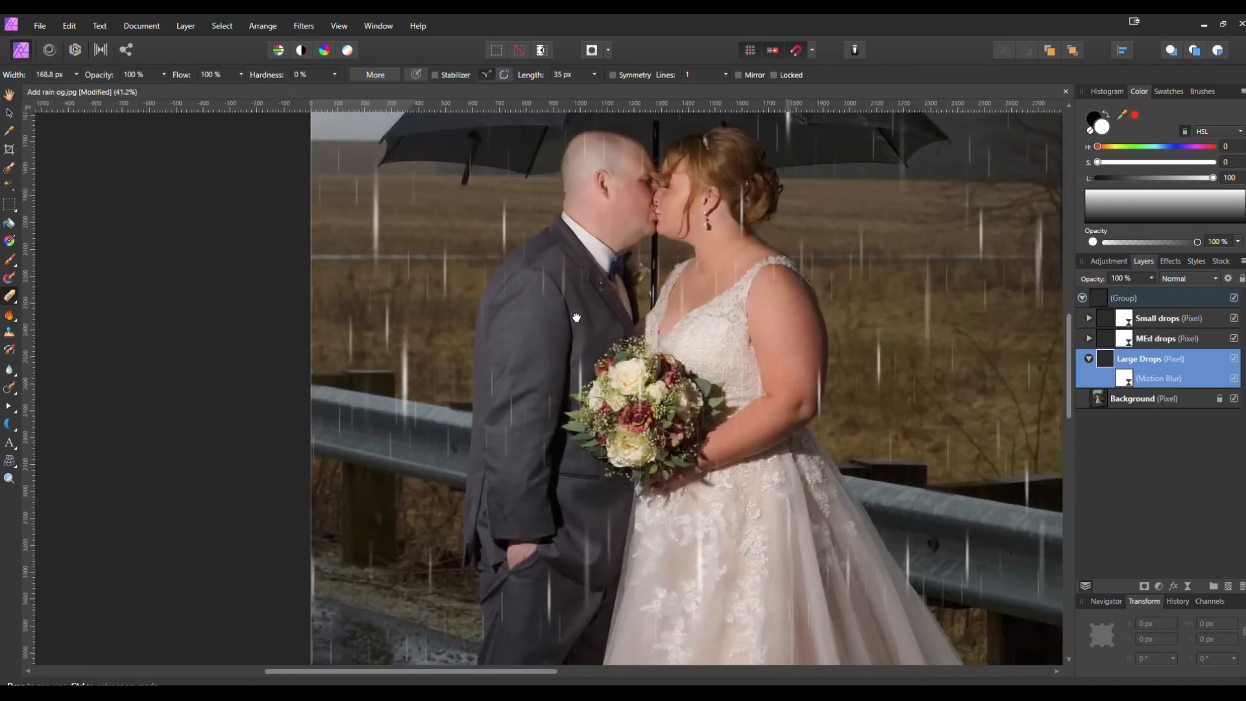
scroll(417, 246, "up", 3)
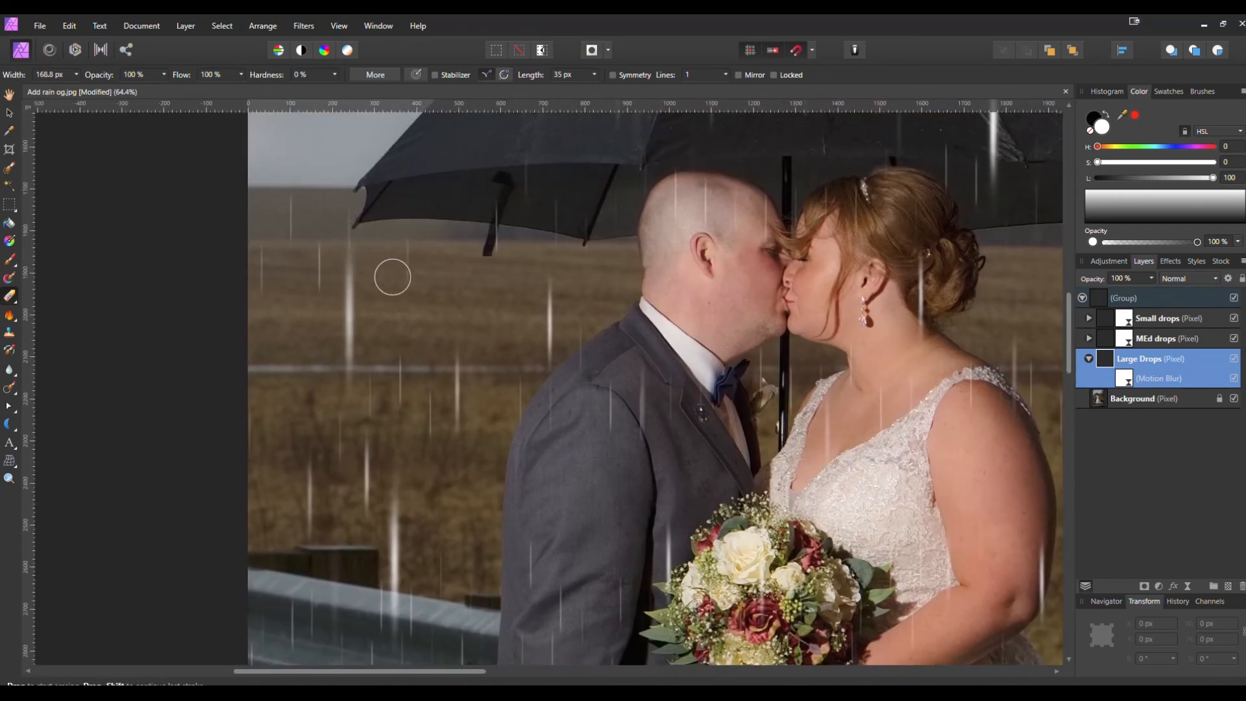
left_click_drag(341, 311, 338, 363)
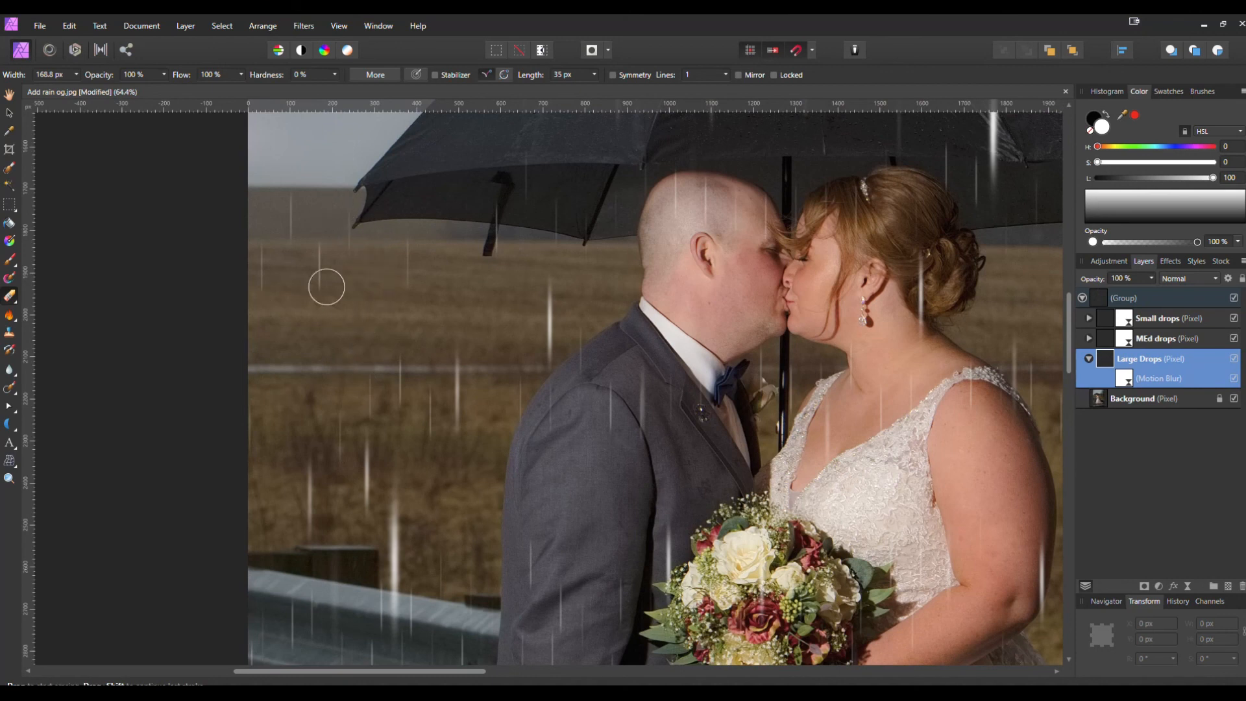
key("ctrl+z")
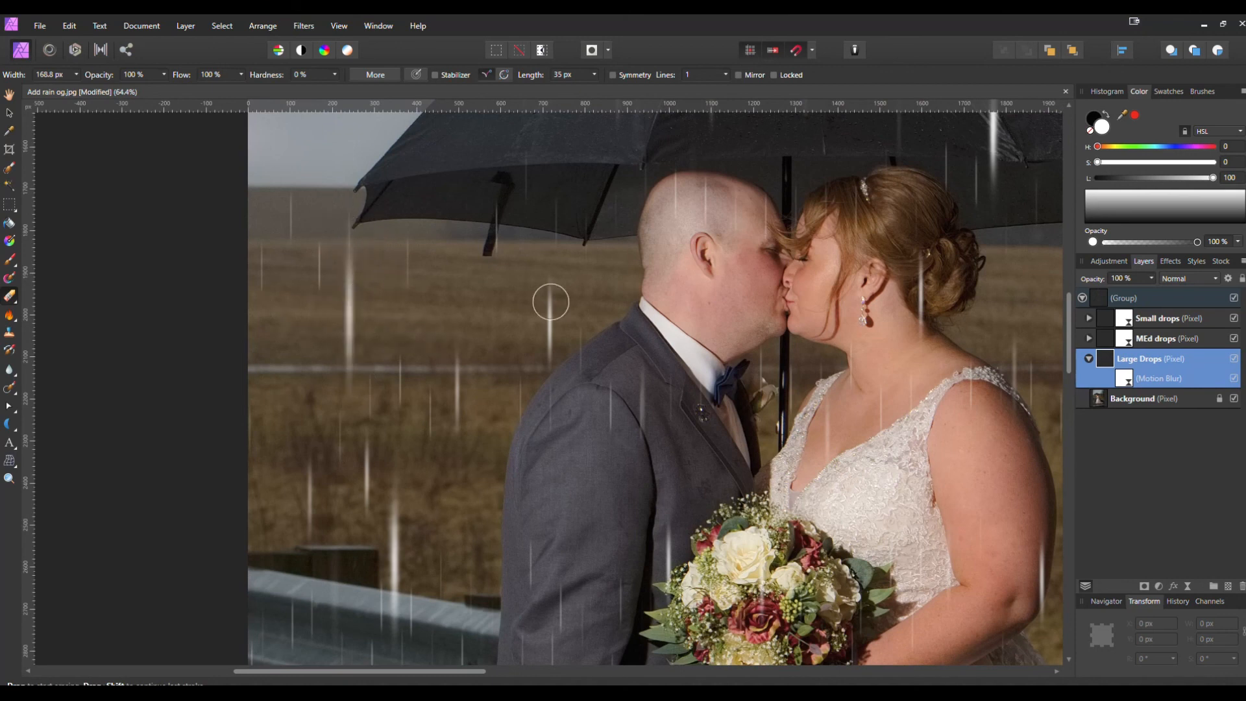
Turn off the Motion Blur filter on the Large Drops layer and set the whole rain group's opacity to 65%.
left_click(1234, 378)
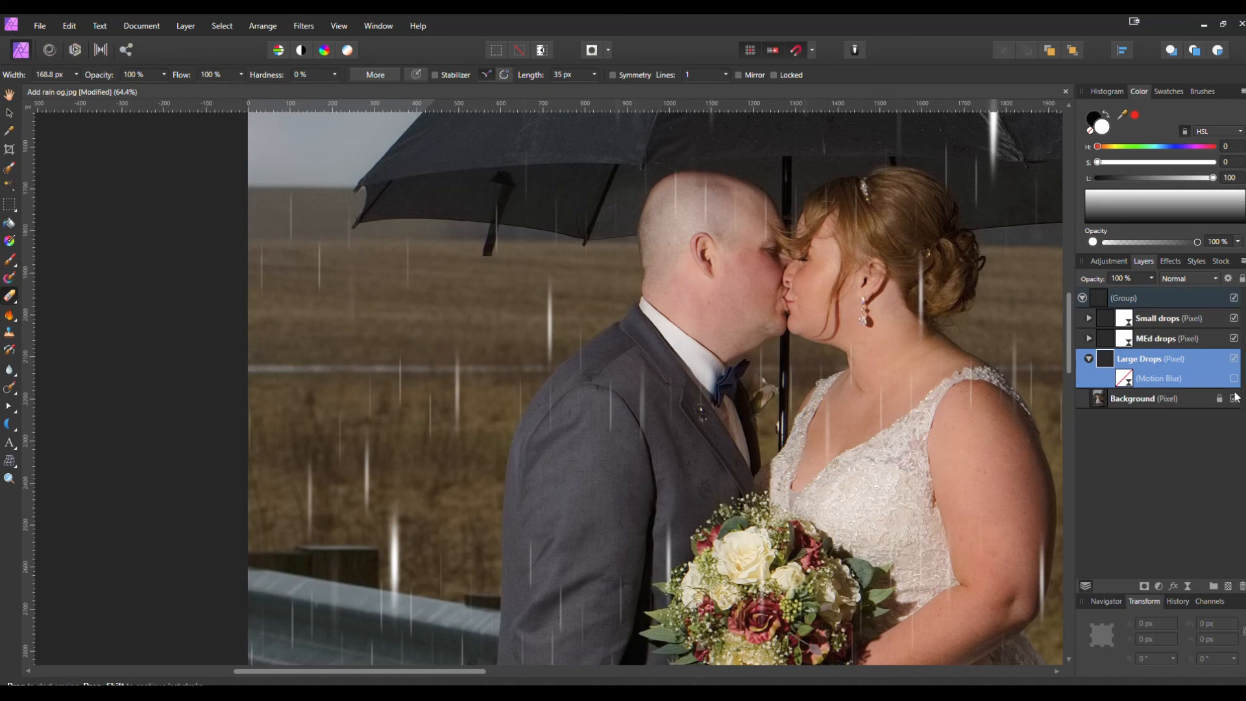
scroll(949, 365, "down", 6)
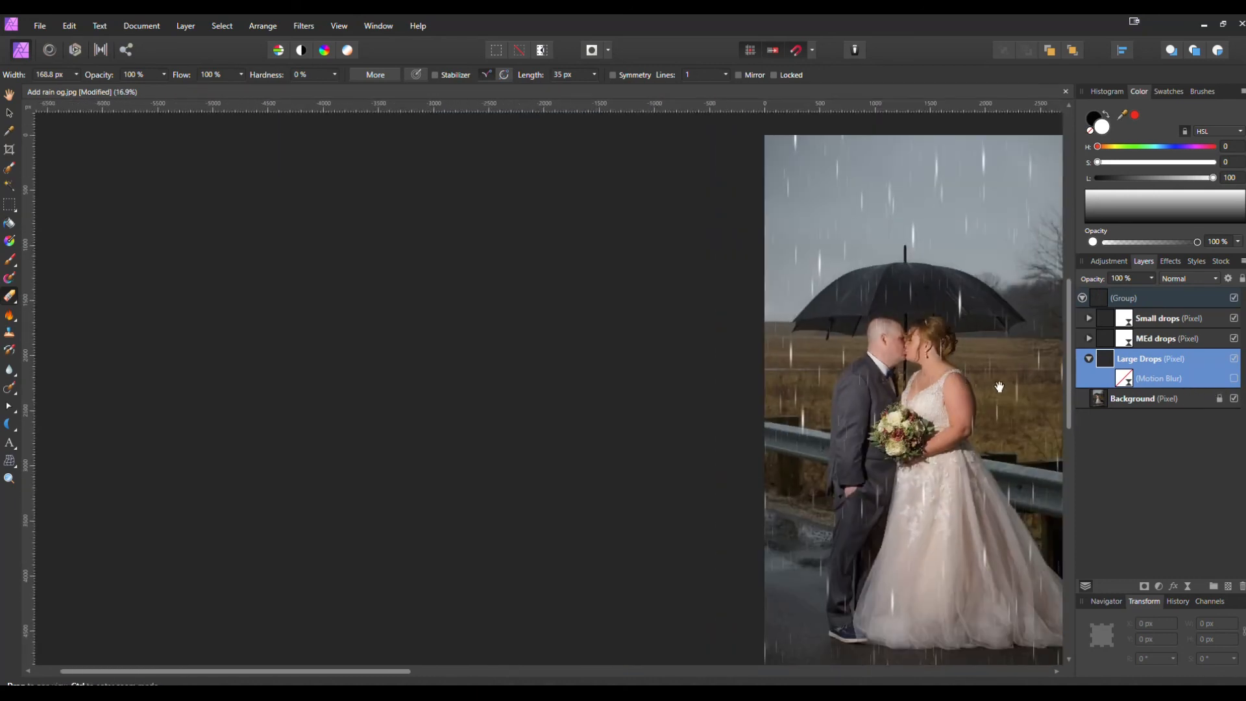
left_click_drag(1001, 387, 463, 384)
left_click(1083, 298)
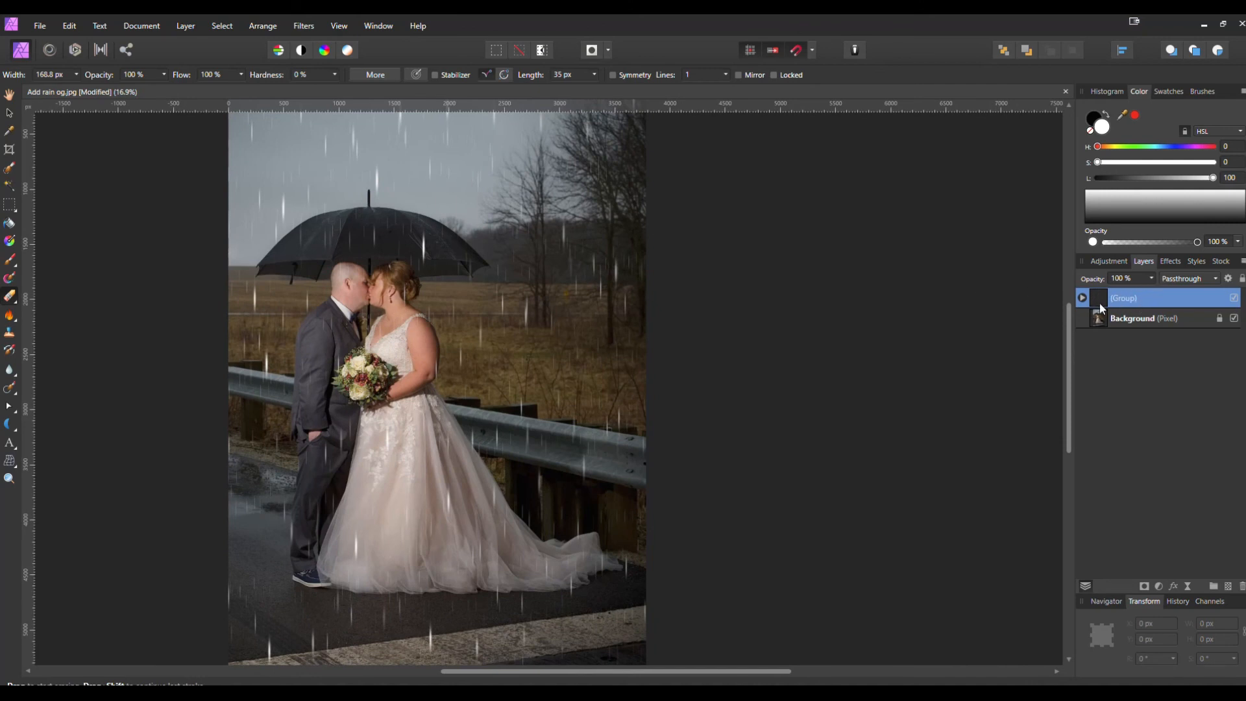
mouse_move(1151, 278)
left_mouse_down()
mouse_move(1153, 296)
mouse_move(1135, 296)
left_mouse_up()
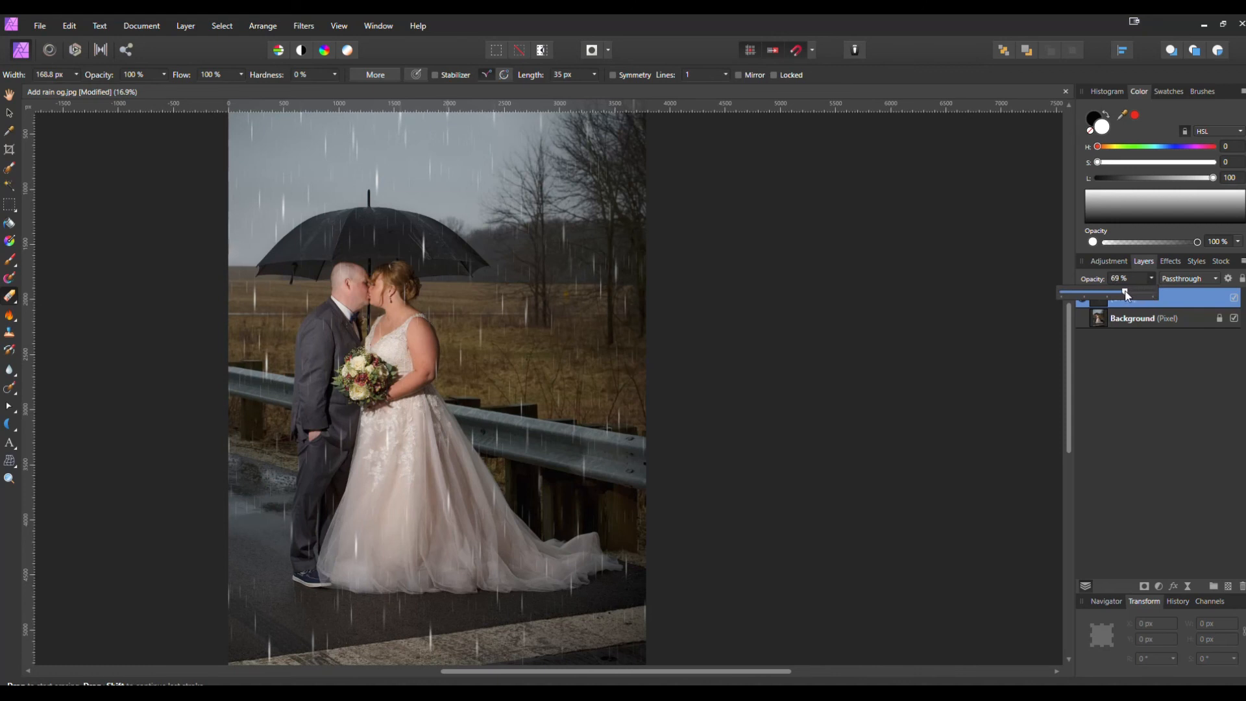
left_click_drag(1128, 295, 1122, 296)
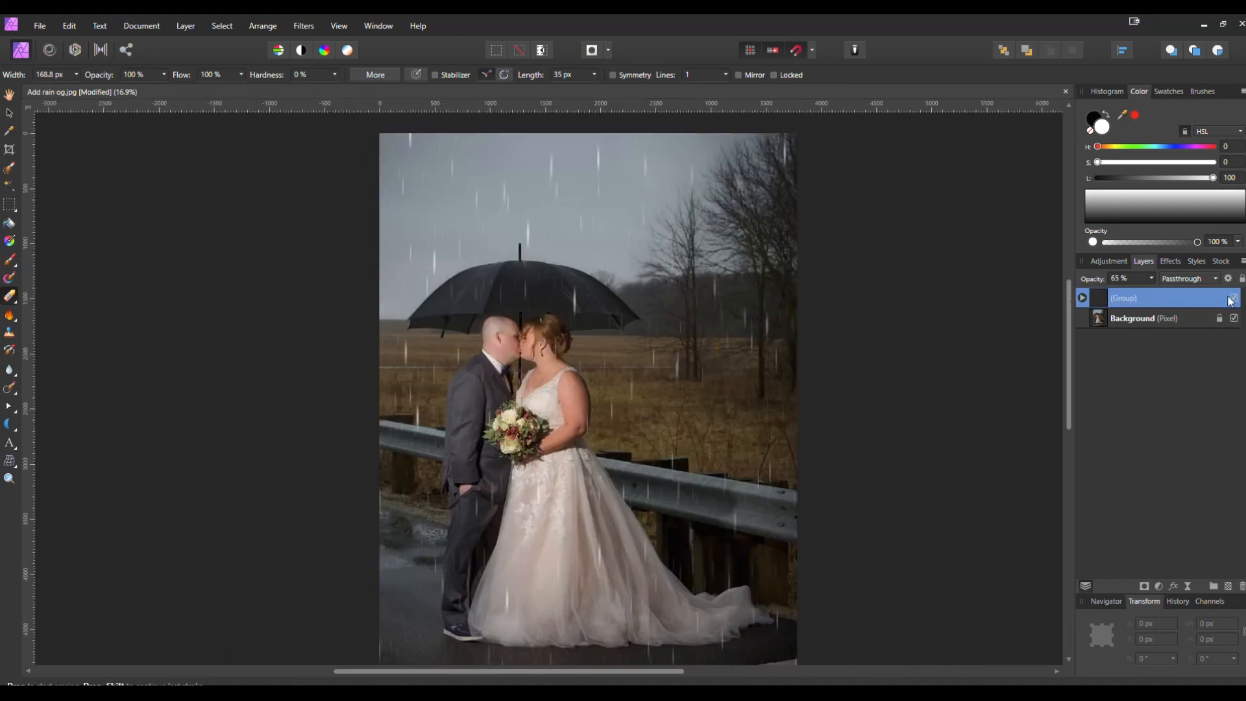
Toggle the rain group's visibility to compare the full photo with and without the softened rain.
left_click(1234, 297)
left_click(1234, 297)
left_click(1234, 298)
scroll(840, 329, "right", 3)
scroll(840, 328, "down", 1)
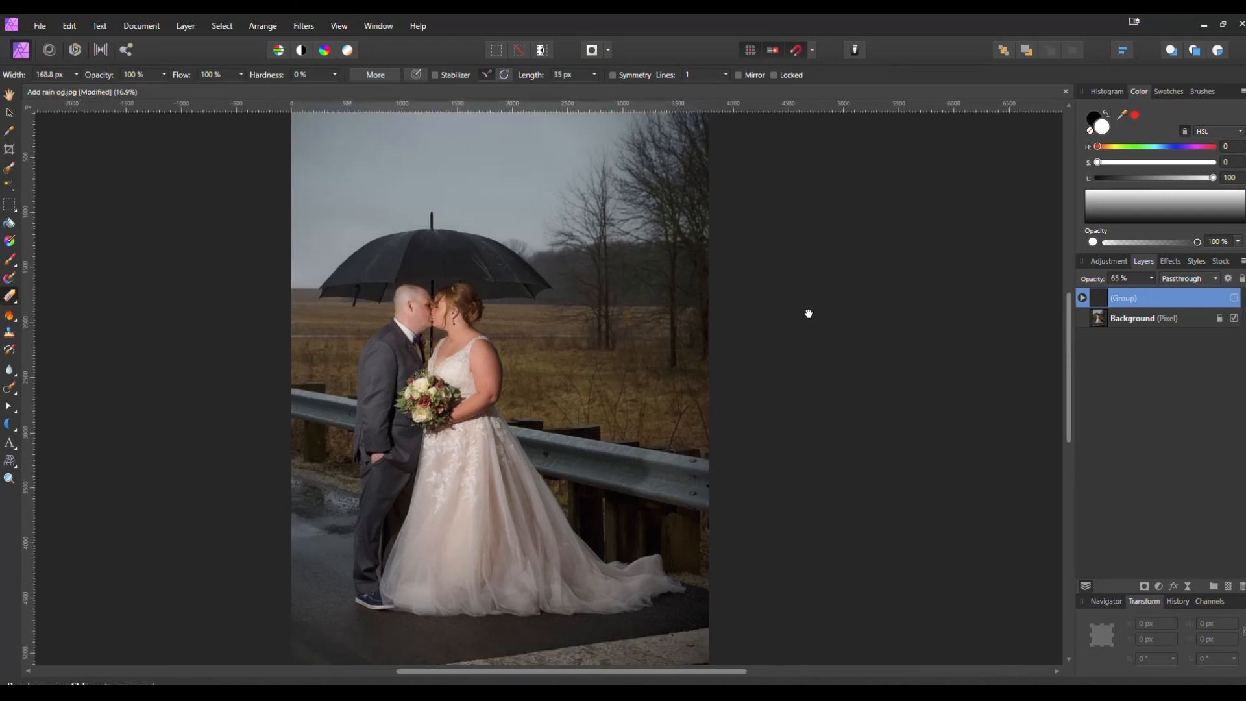
scroll(805, 309, "down", 2)
scroll(796, 314, "right", 2)
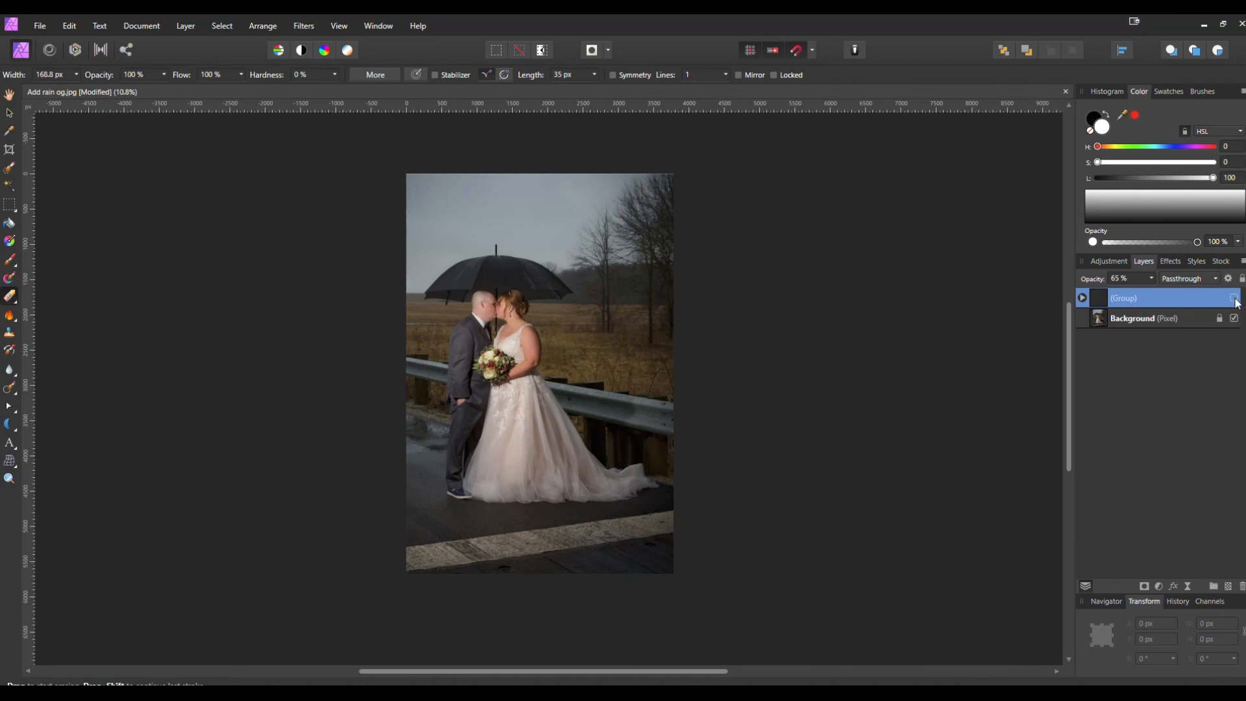
left_click(1234, 299)
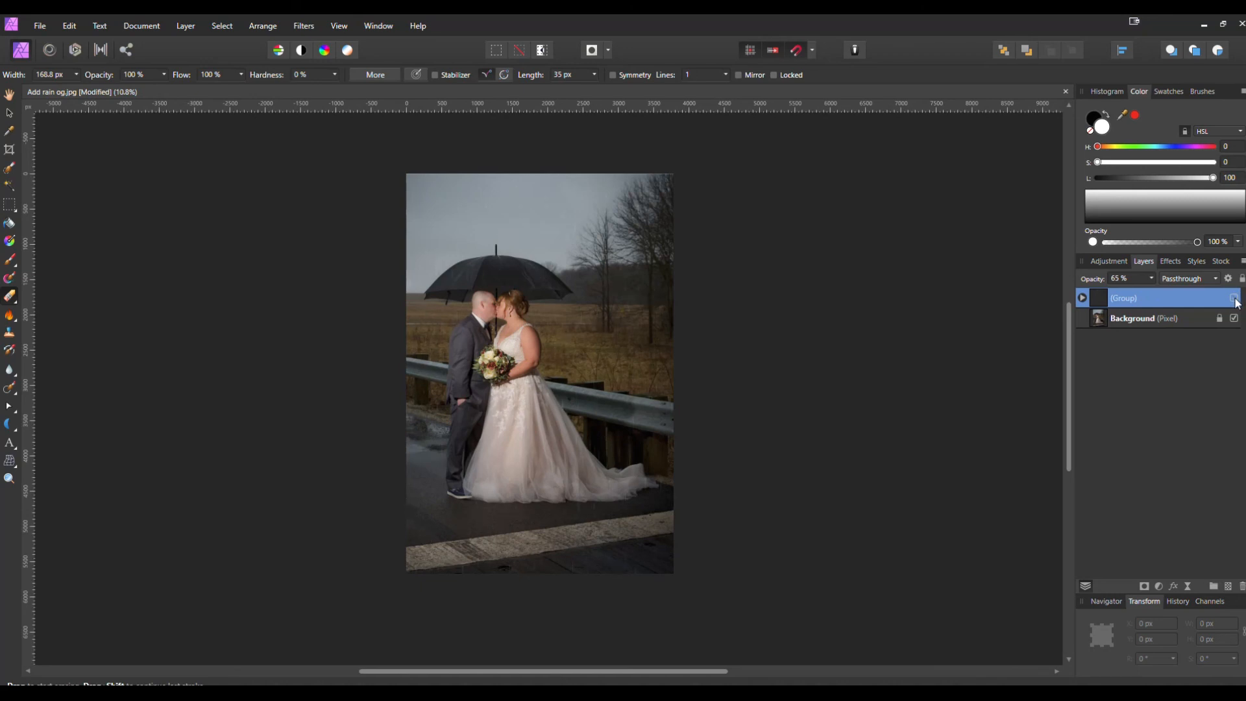